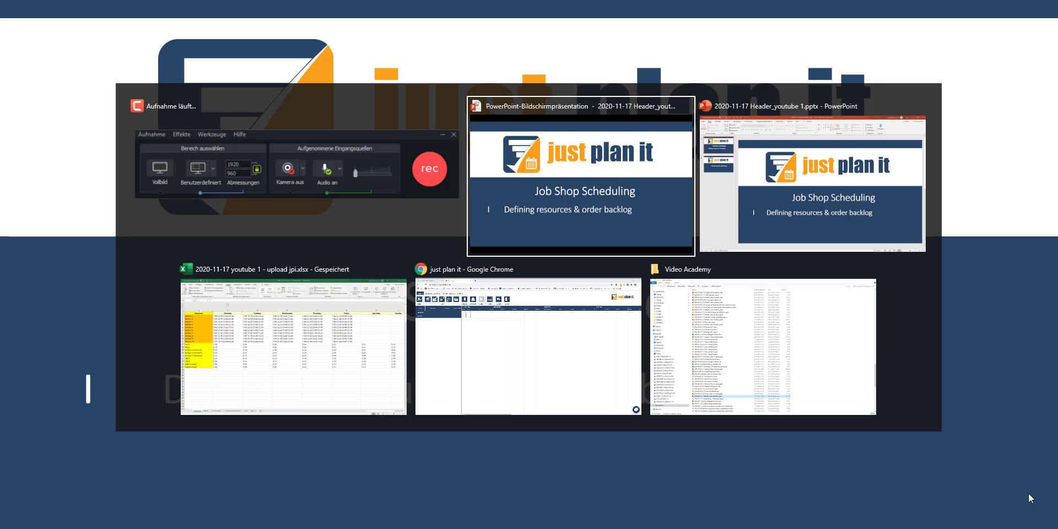
Show the empty just plan it Gantt board spanning November 2020 to February 2021
click(586, 390)
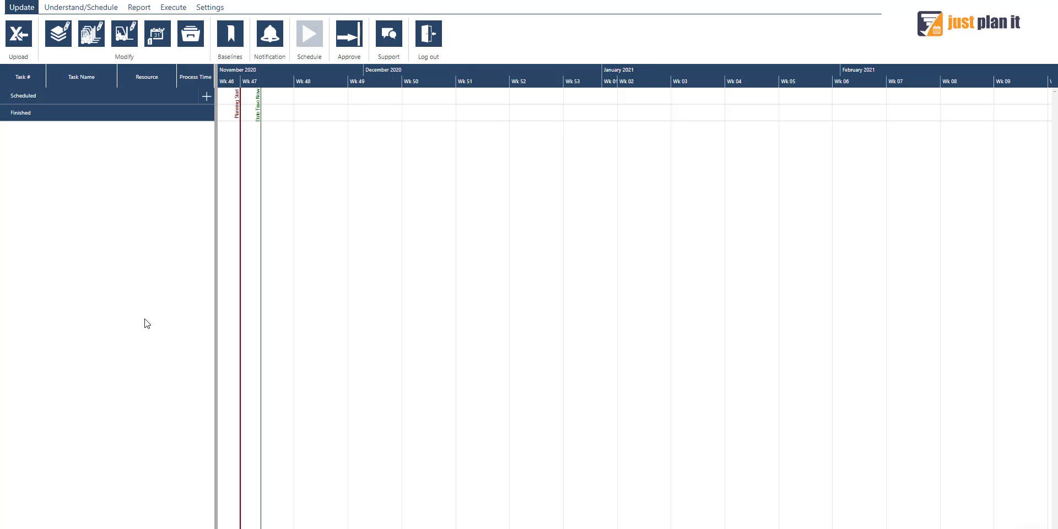
key(alt+Tab)
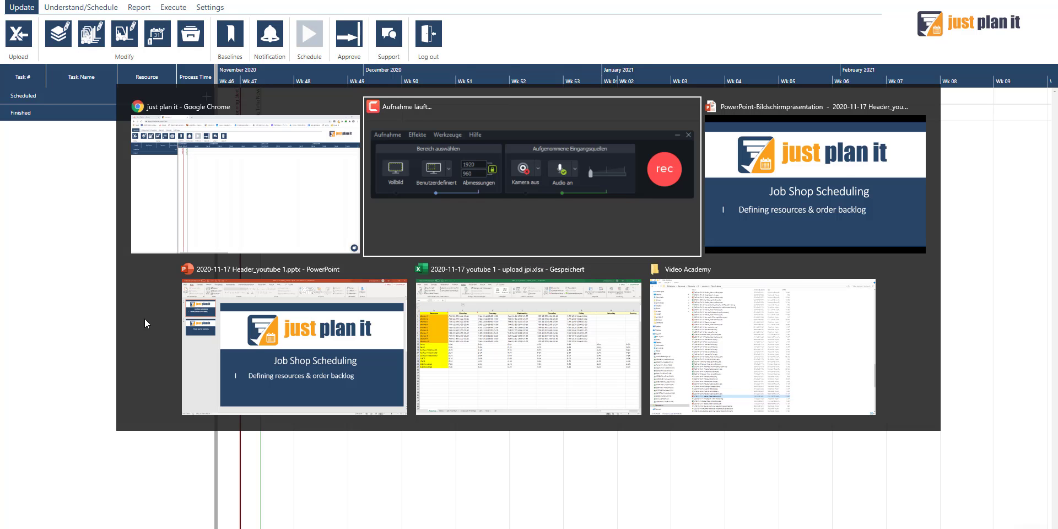
Bring up the Excel upload workbook and highlight the resource names, then the ten workers
click(457, 356)
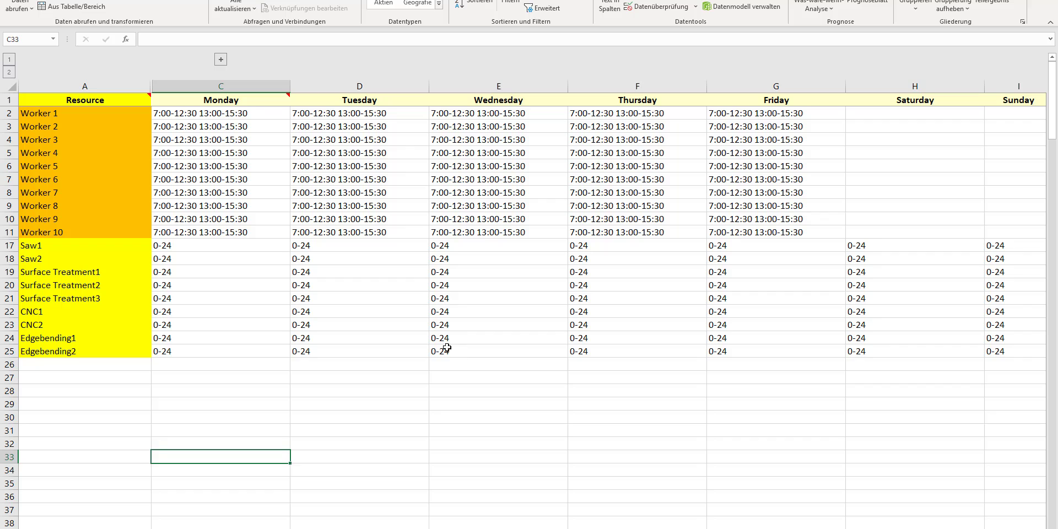
drag(80, 115, 90, 496)
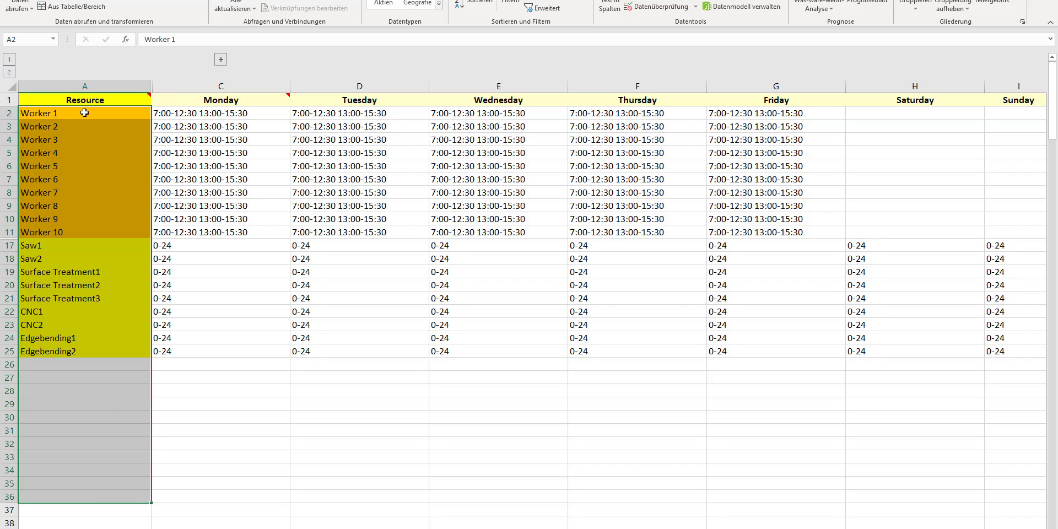
drag(84, 113, 83, 232)
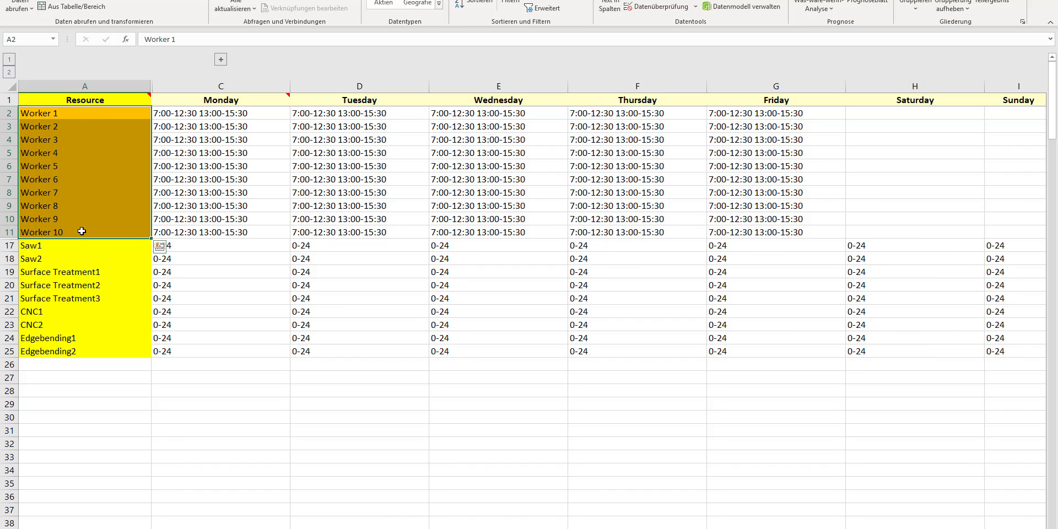
drag(185, 111, 762, 231)
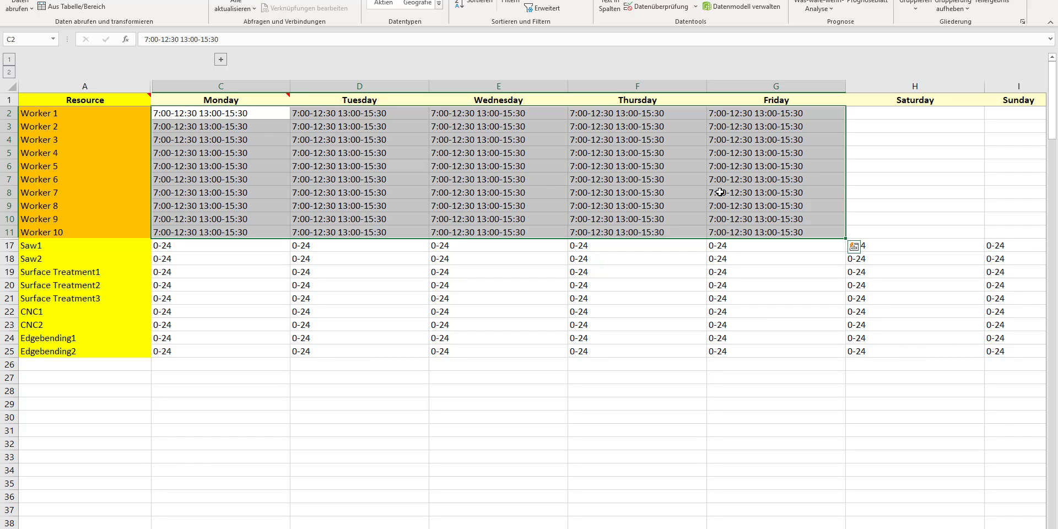
click(254, 113)
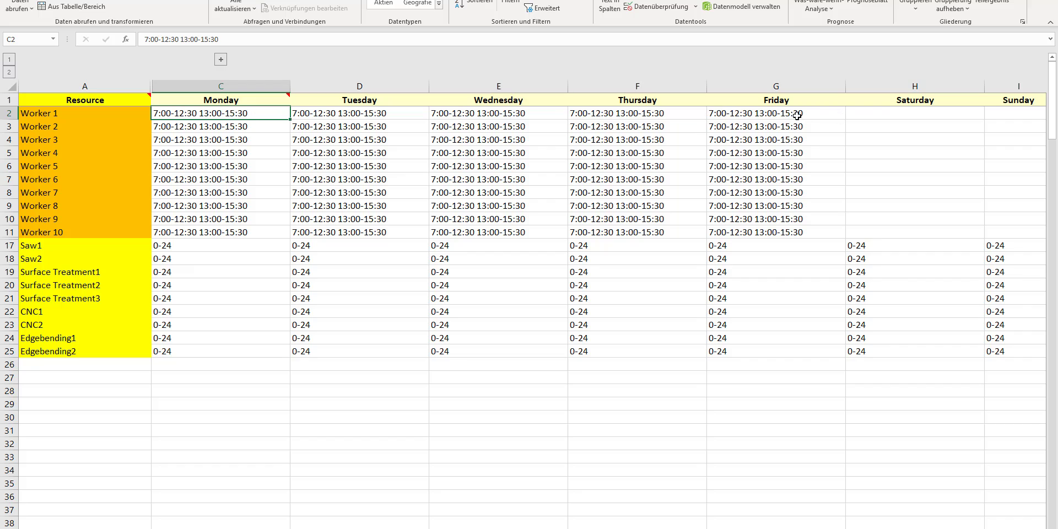
click(705, 116)
click(832, 116)
drag(882, 114, 1006, 235)
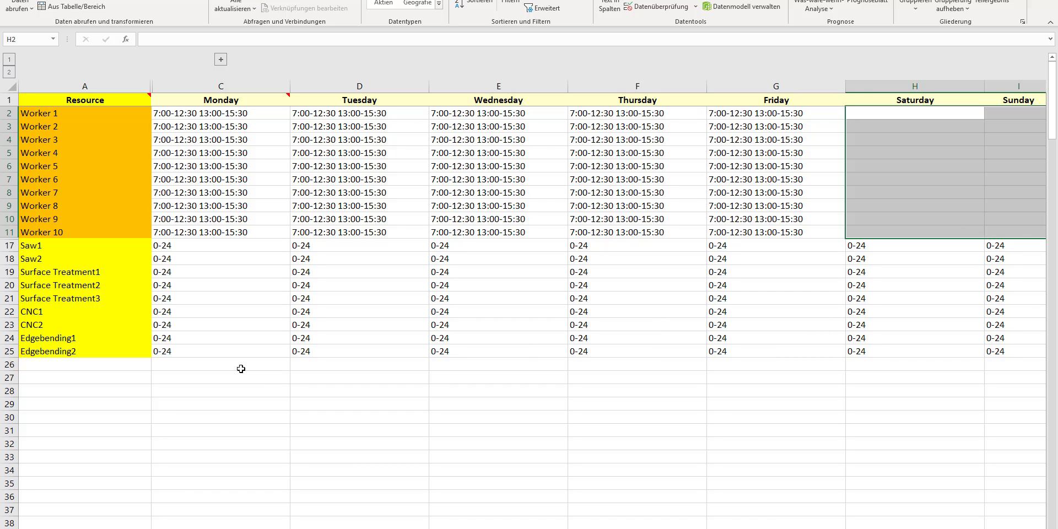
drag(94, 248, 98, 351)
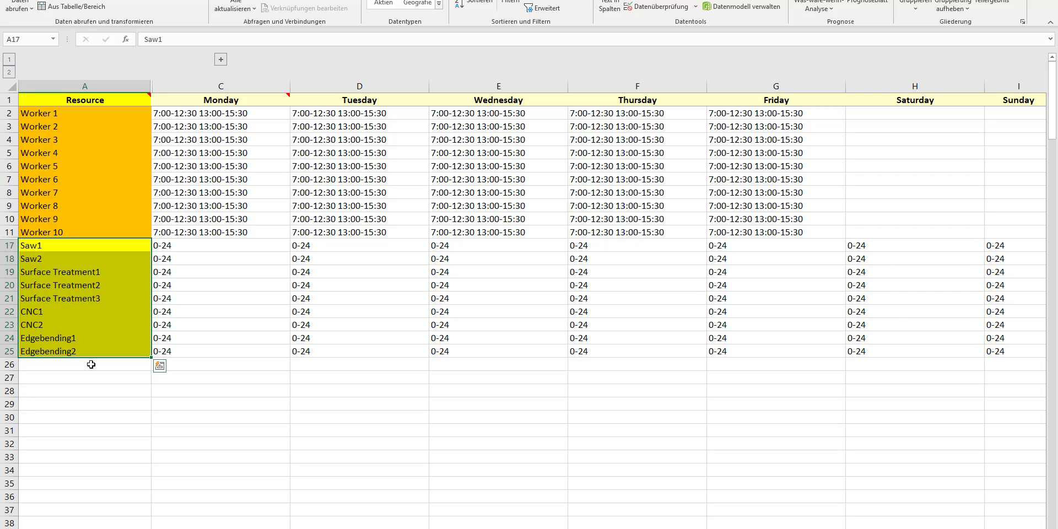
Highlight the Saw, Surface Treatment and CNC machines and their 0-24 availability
click(77, 252)
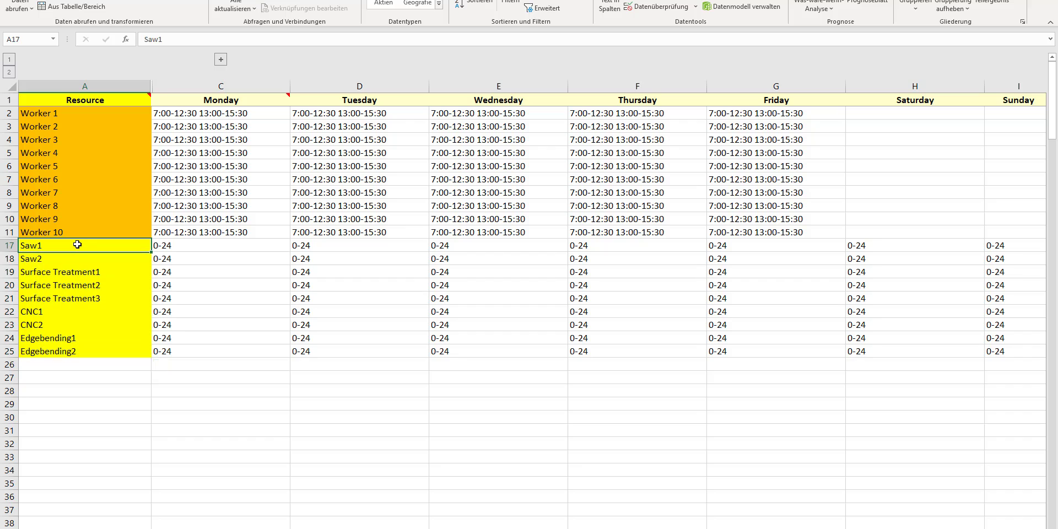
click(76, 258)
drag(83, 272, 86, 300)
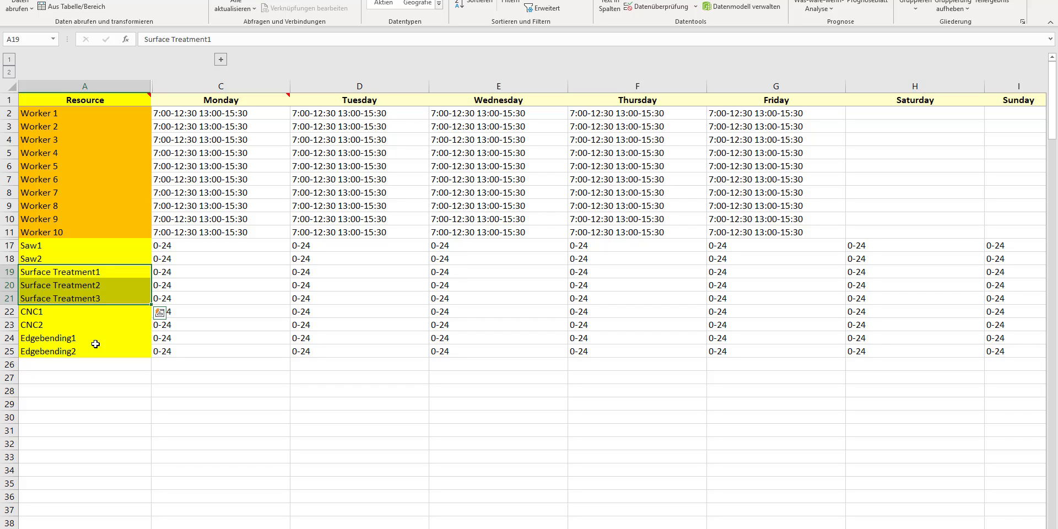
drag(83, 317, 87, 353)
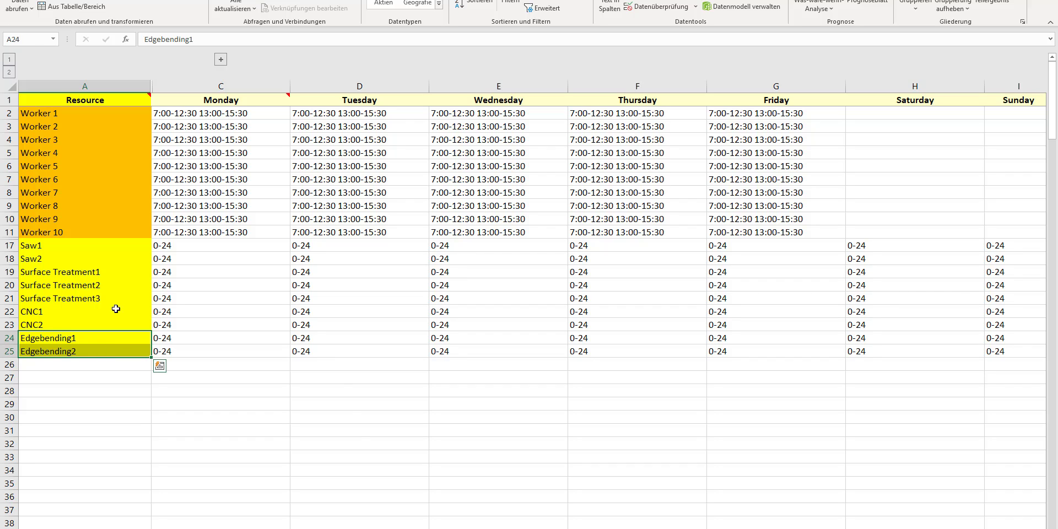
drag(186, 246, 987, 348)
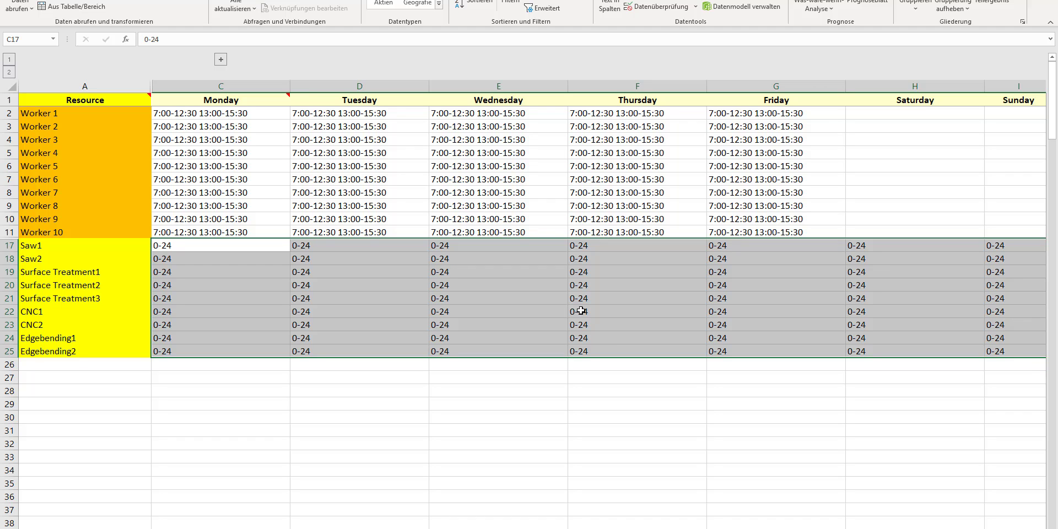
Point out Worker 7 and Surface Treatment1, then move to the resource-group assignment sheet
click(93, 187)
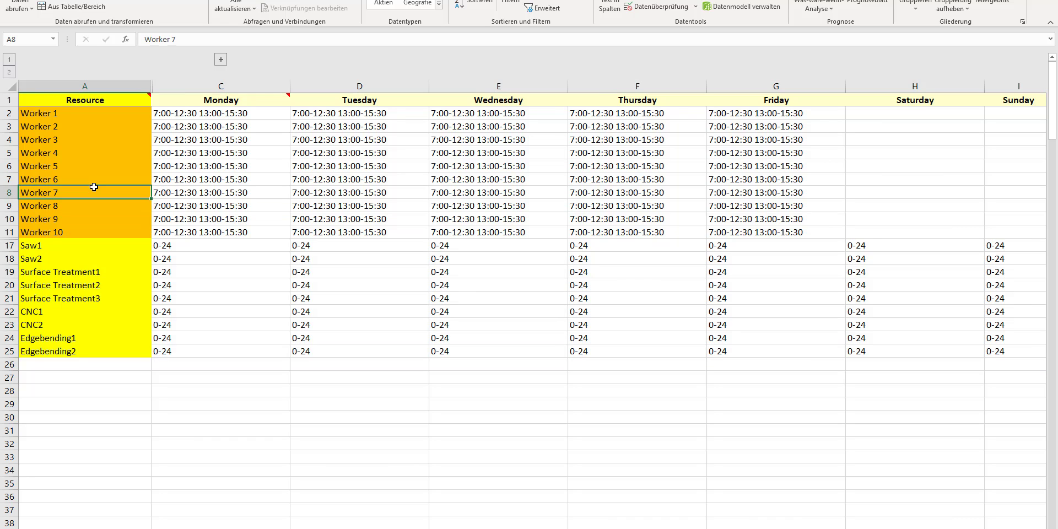
ctrl+click(80, 273)
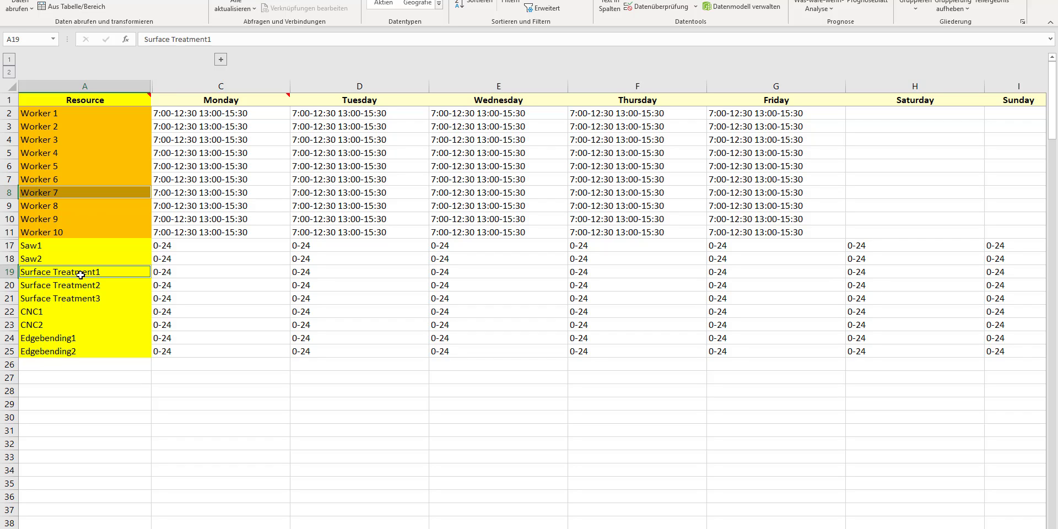
drag(179, 248, 988, 350)
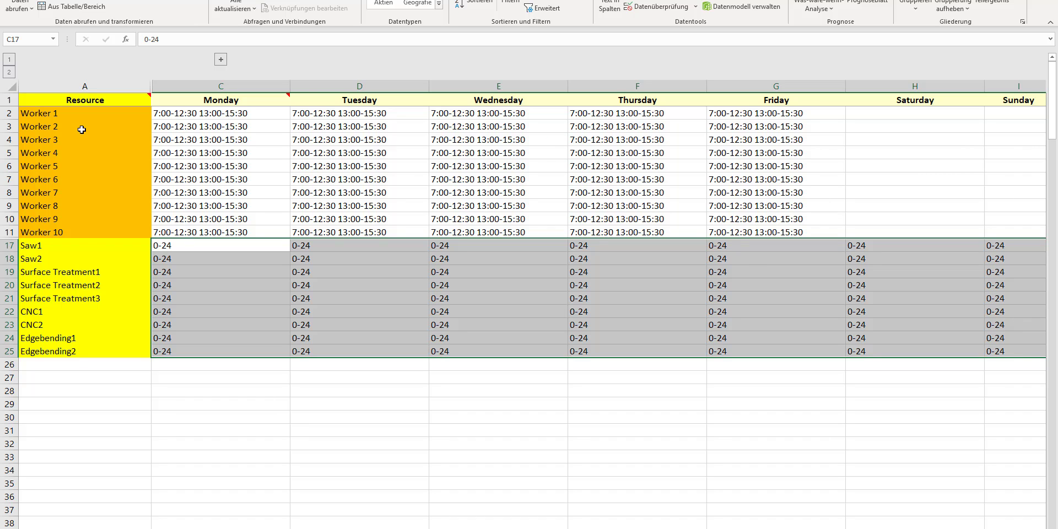
key(ctrl+Page_Down)
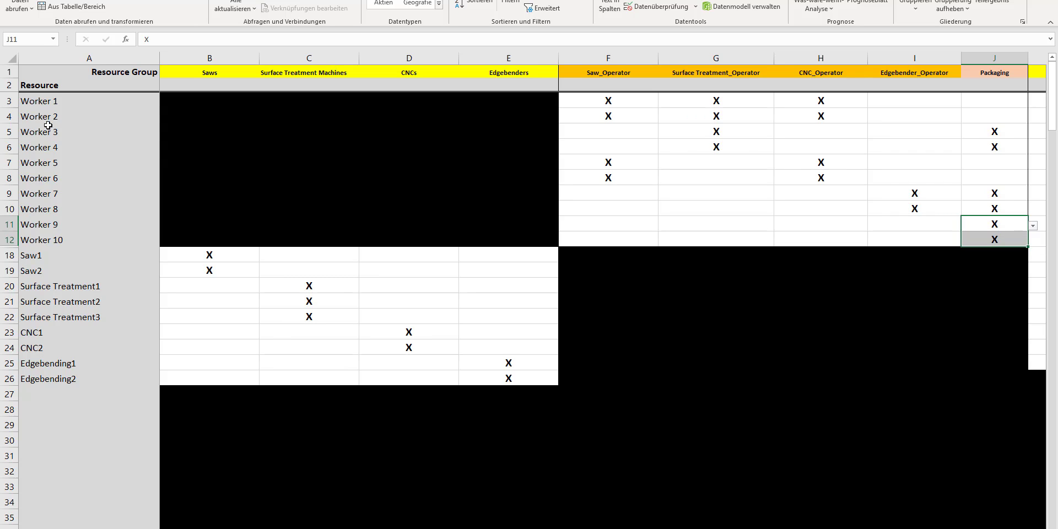
drag(48, 101, 74, 233)
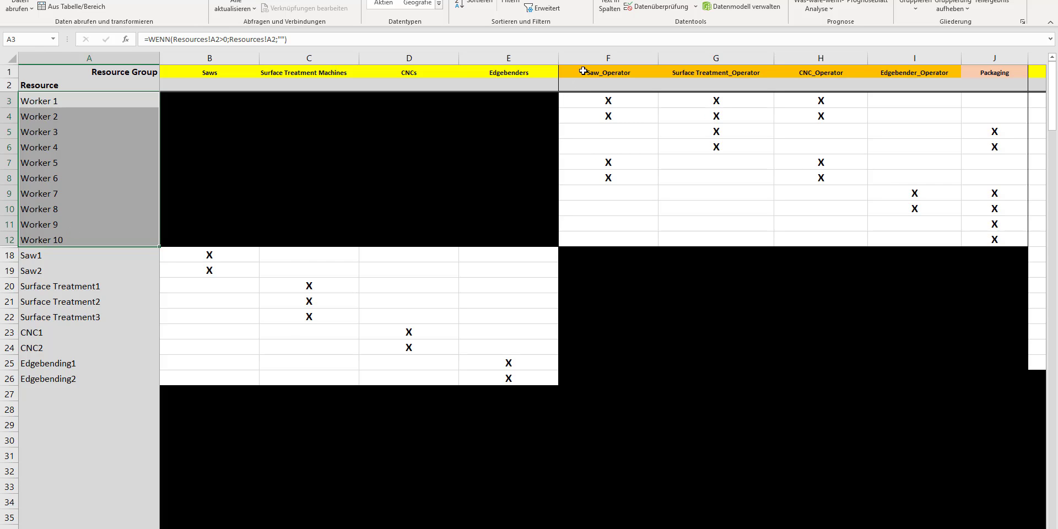
click(584, 71)
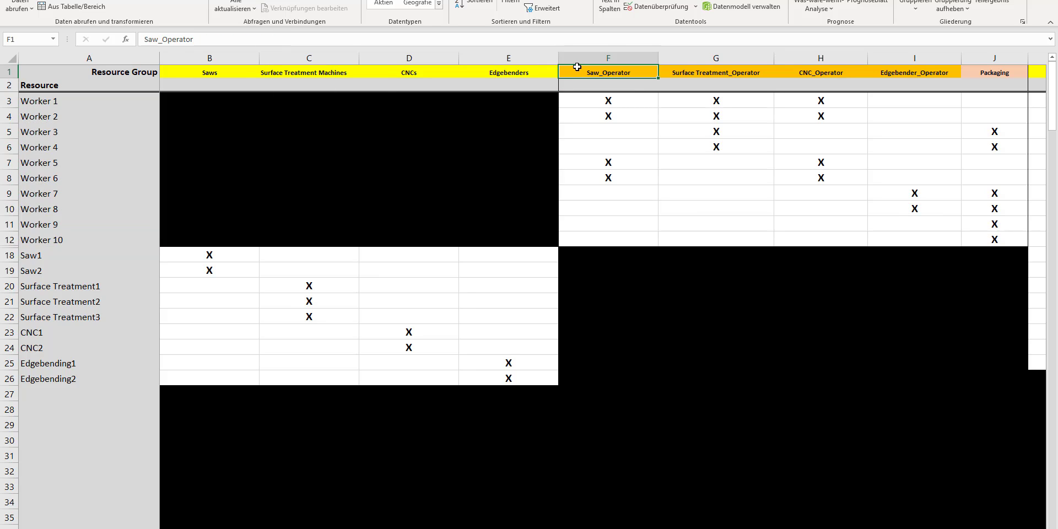
key(Right)
key(Right)
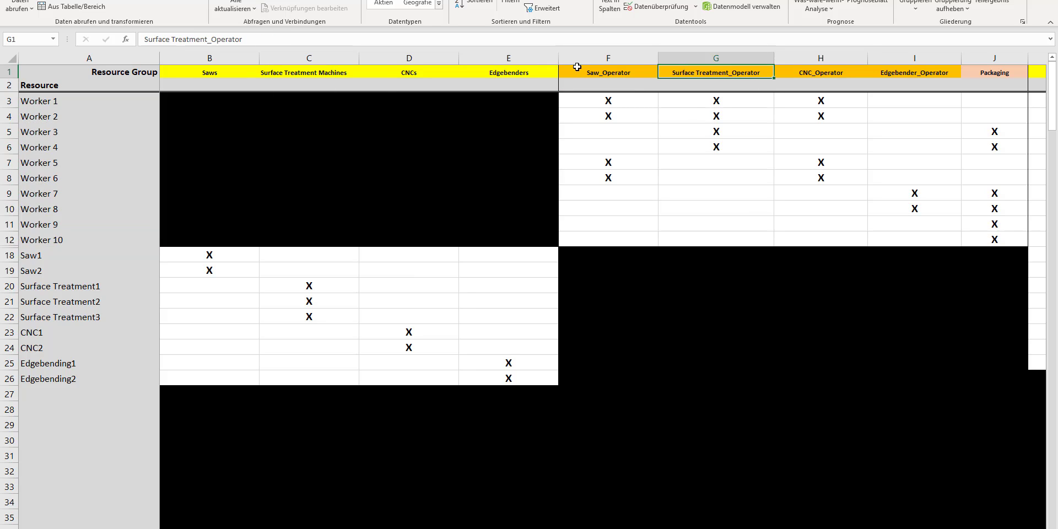
key(Right)
key(Right)
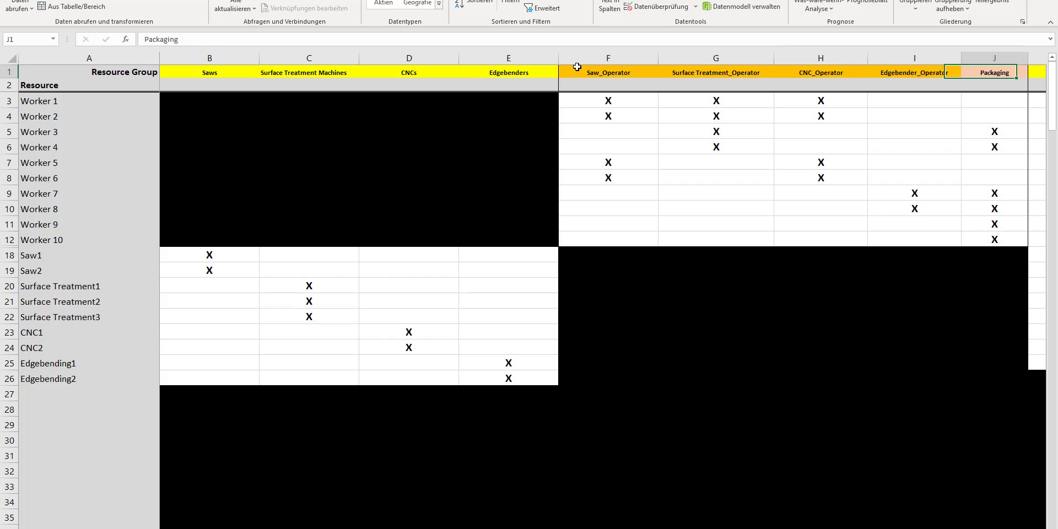
key(Left)
key(Left)
key(Left)
key(Left)
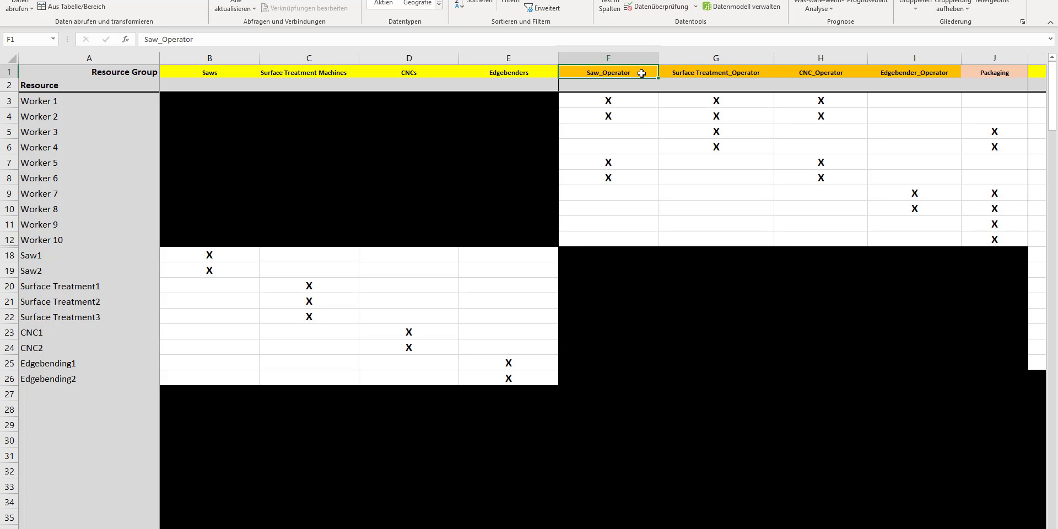
click(686, 74)
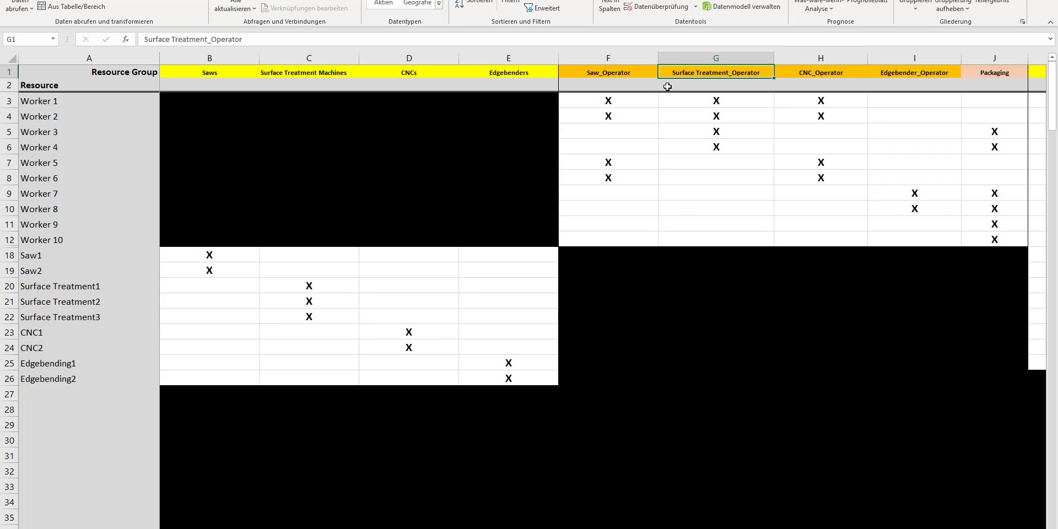
key(Right)
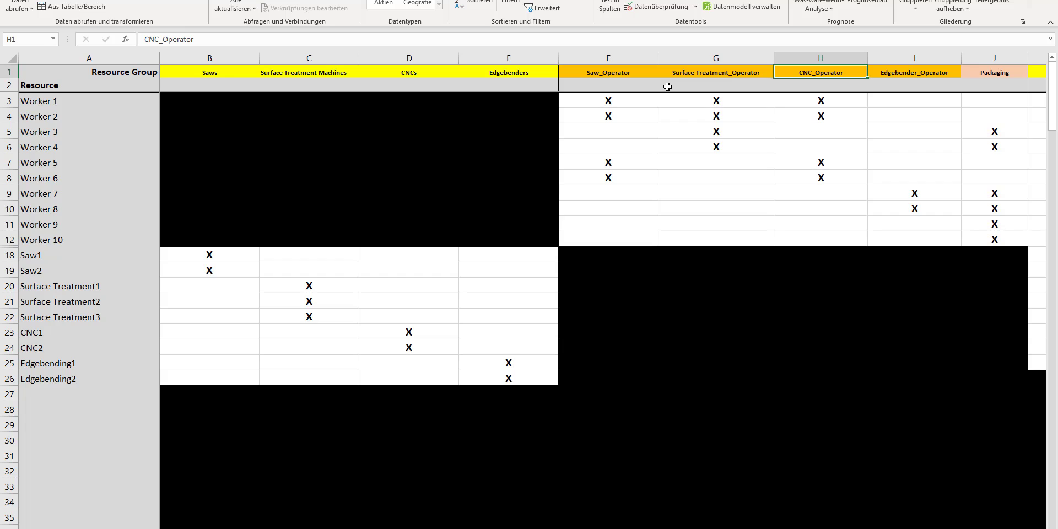
key(Right)
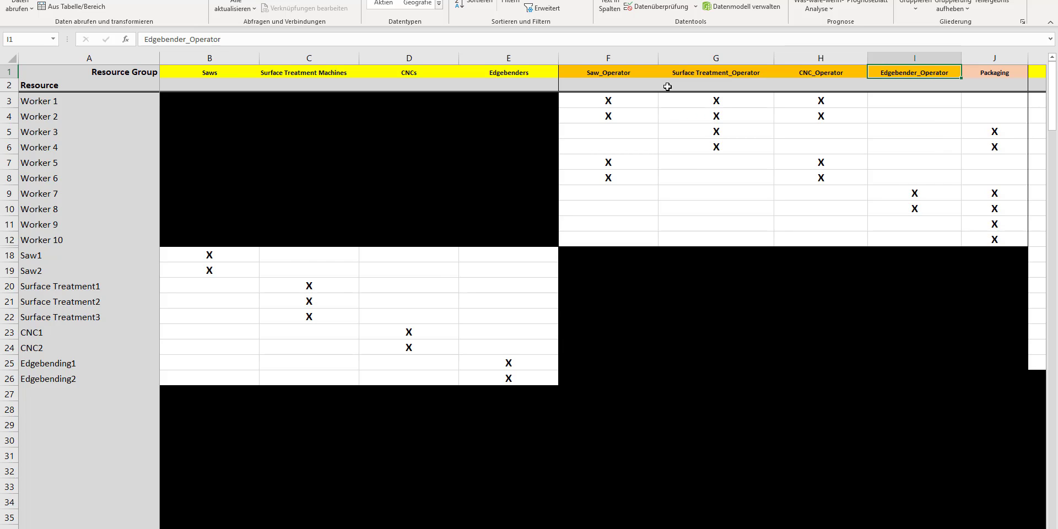
drag(602, 60, 882, 64)
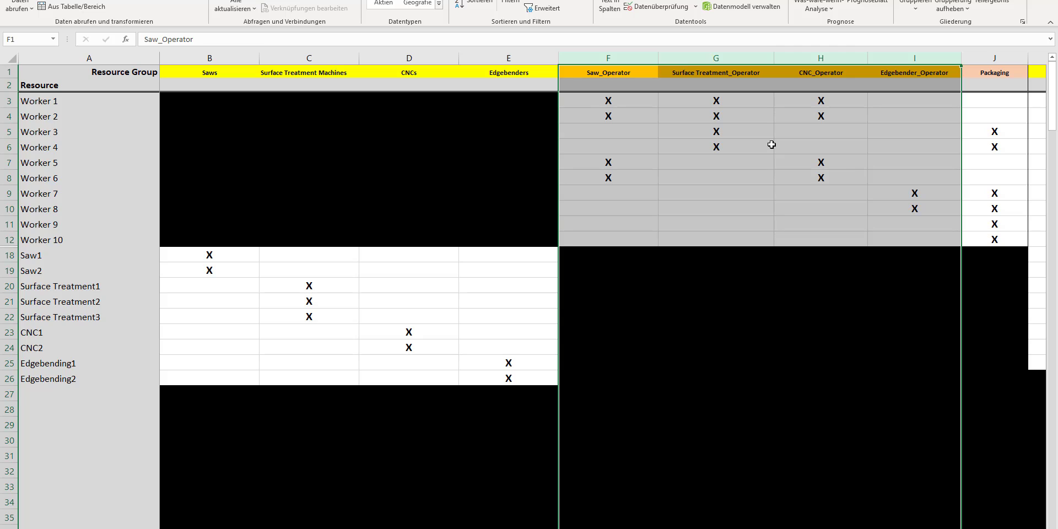
click(1002, 72)
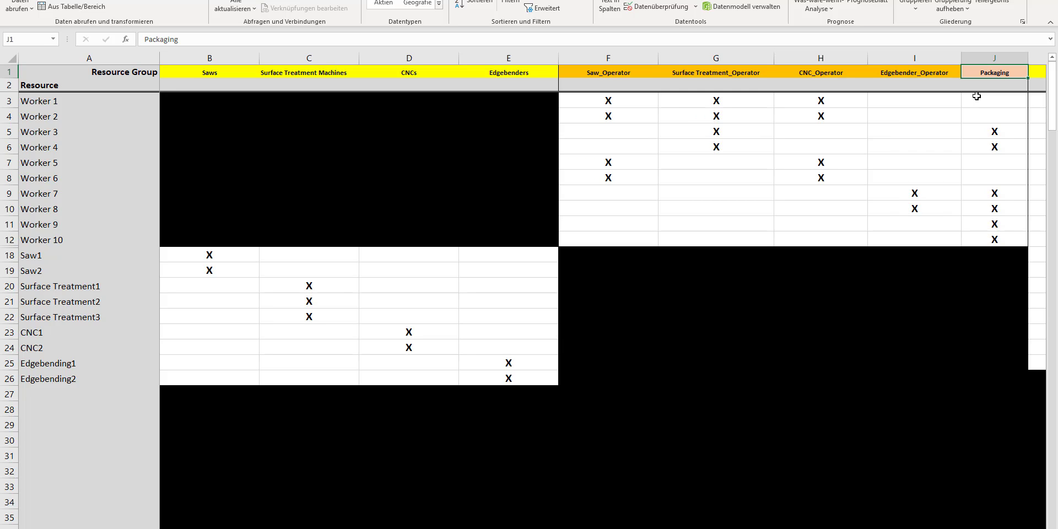
click(610, 101)
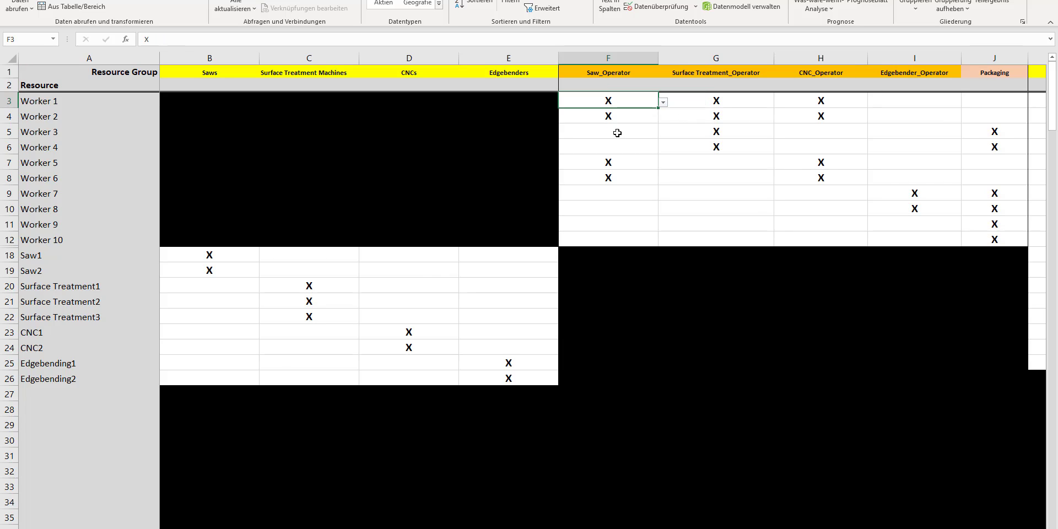
click(628, 159)
drag(623, 100, 802, 102)
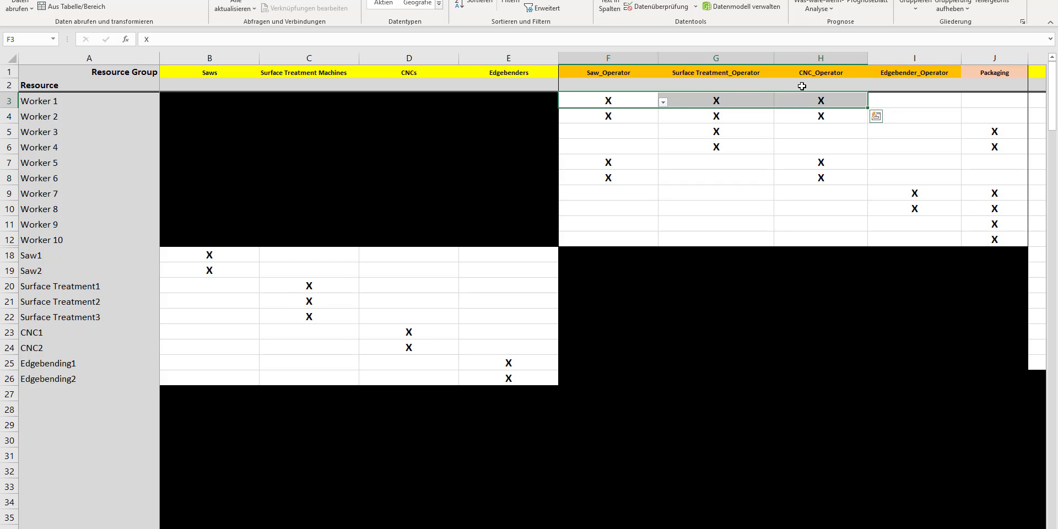
drag(602, 113, 787, 114)
click(724, 132)
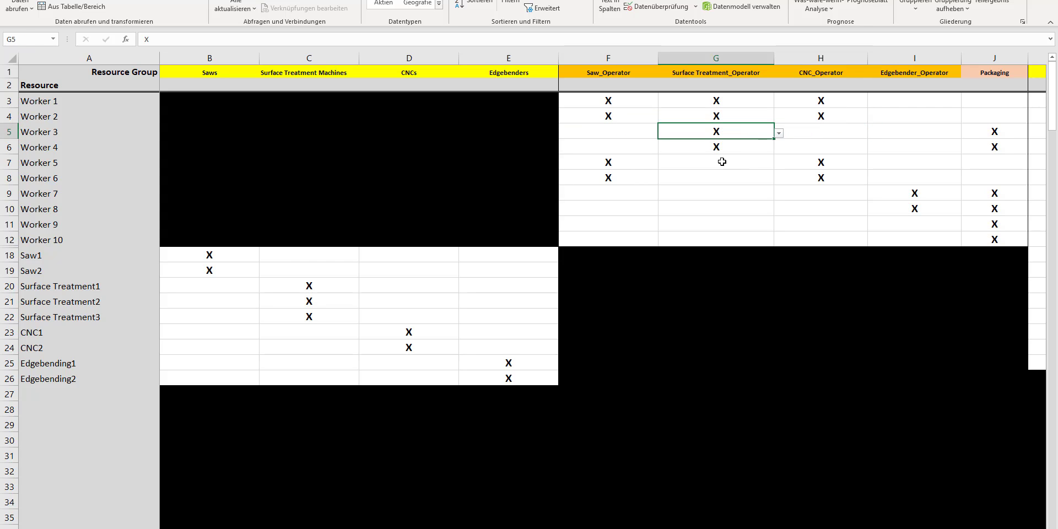
click(995, 135)
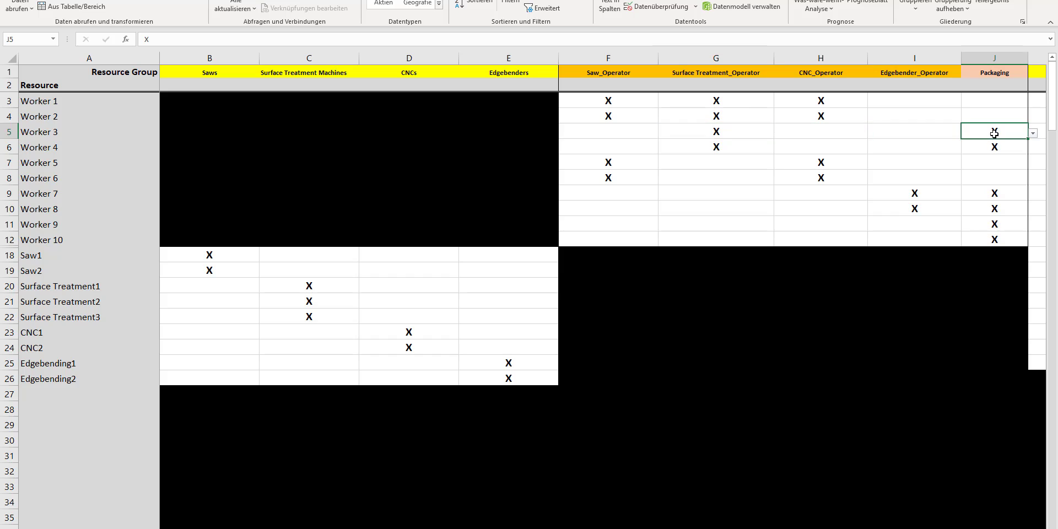
drag(634, 144, 874, 182)
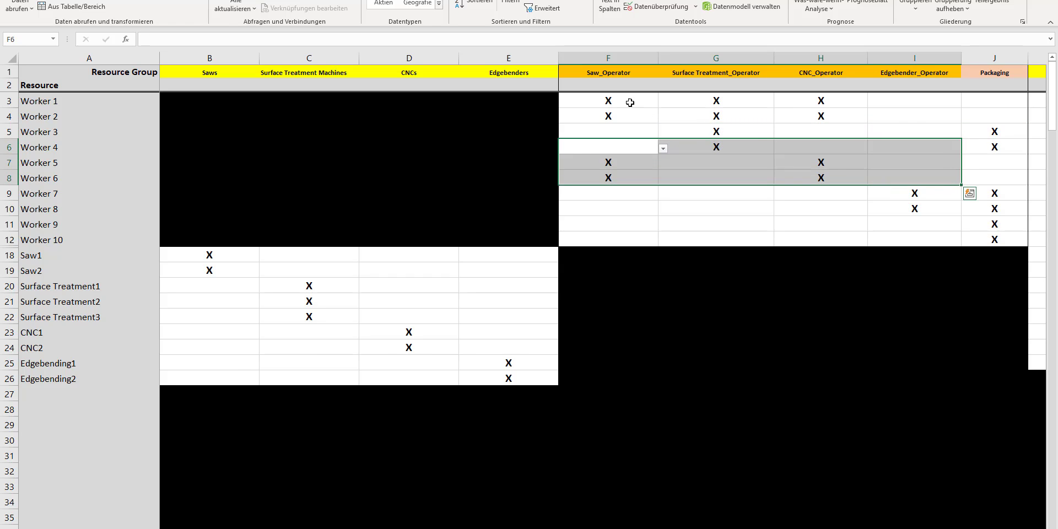
drag(627, 102, 994, 245)
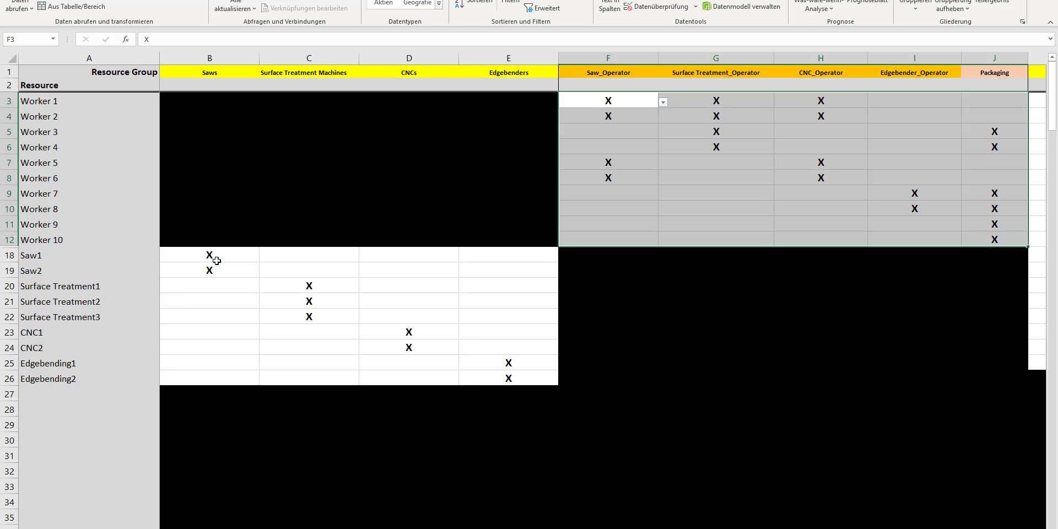
click(214, 270)
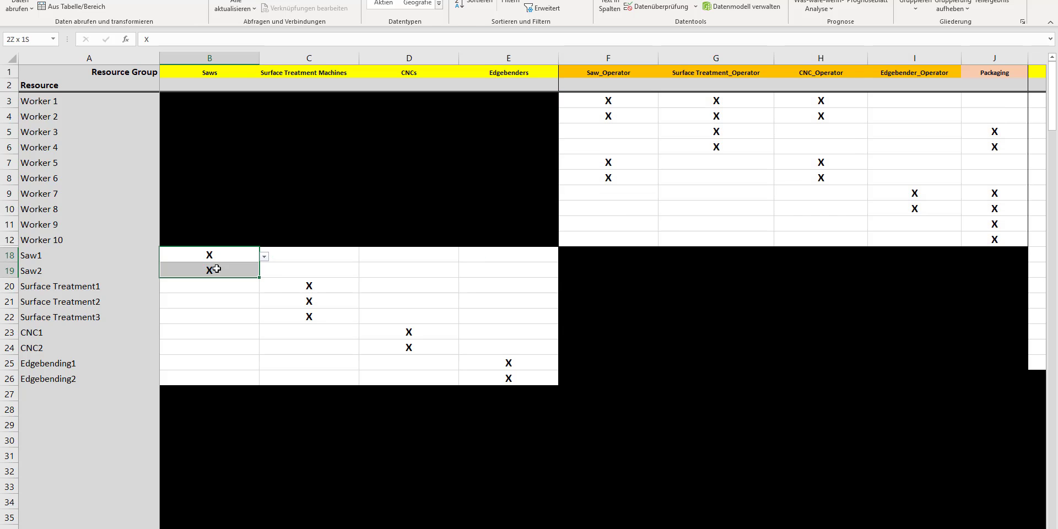
click(211, 254)
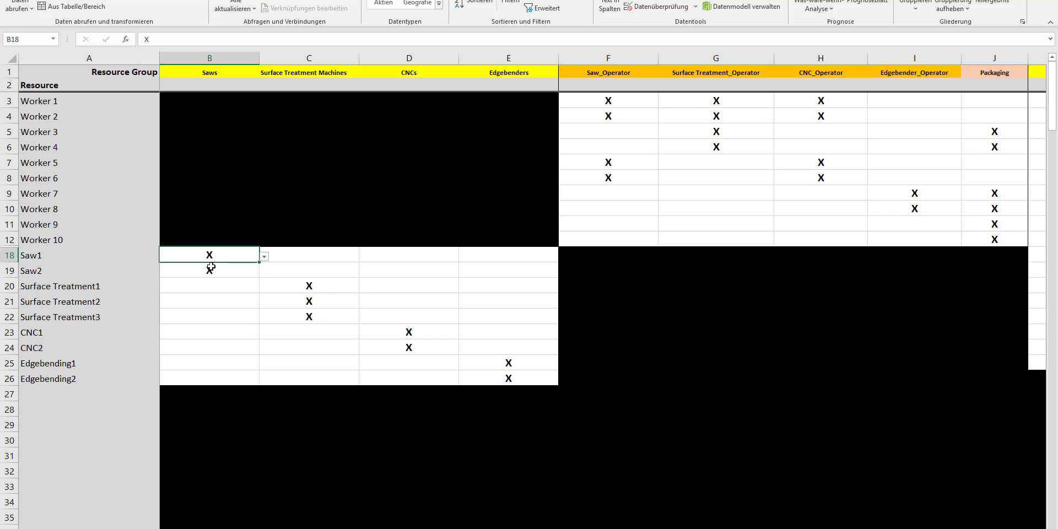
click(211, 268)
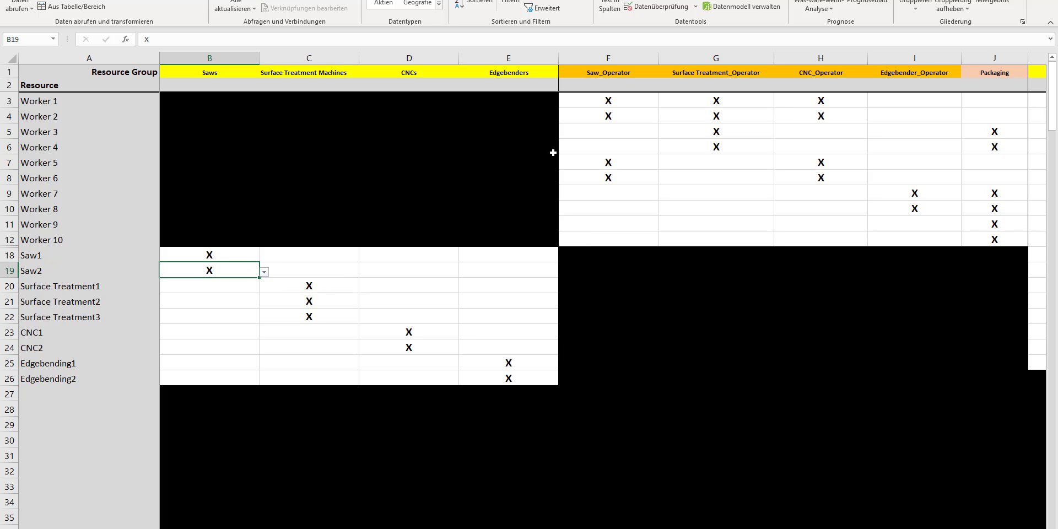
drag(620, 101, 623, 173)
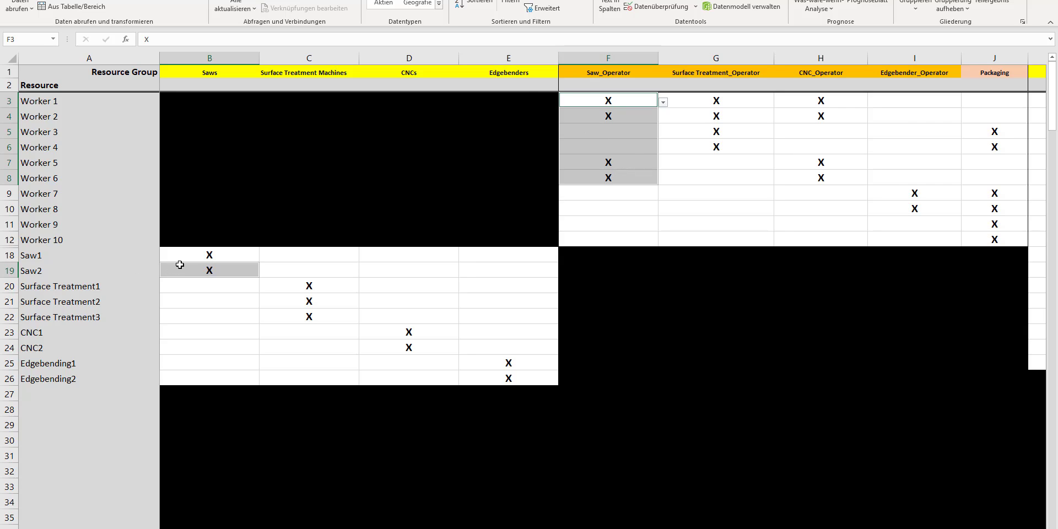
drag(193, 256, 196, 271)
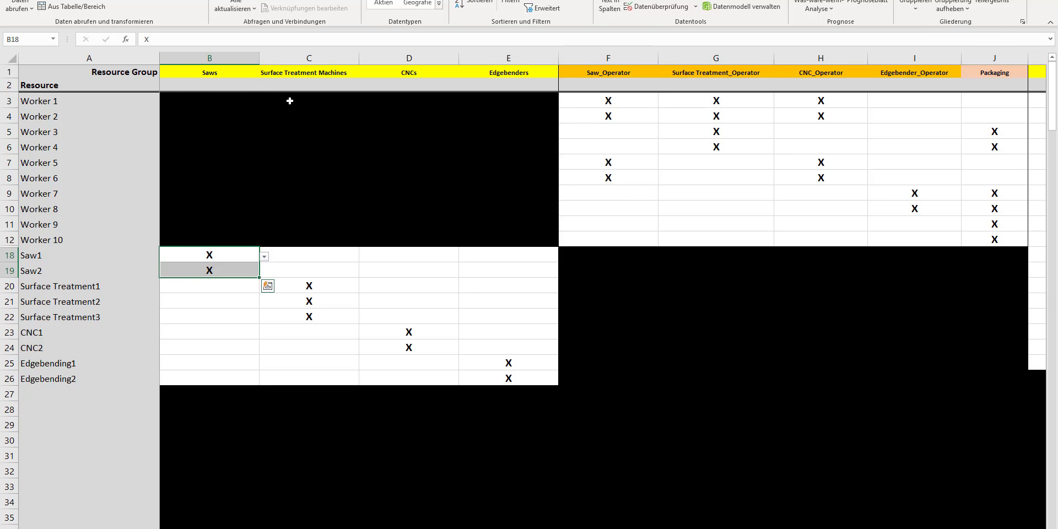
drag(302, 283, 307, 312)
click(307, 72)
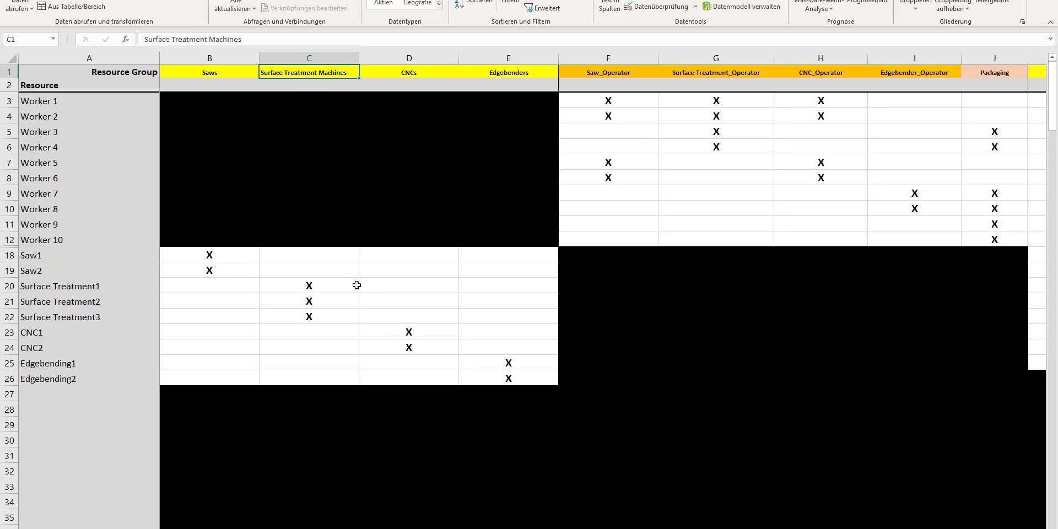
drag(402, 333, 408, 348)
drag(508, 362, 512, 379)
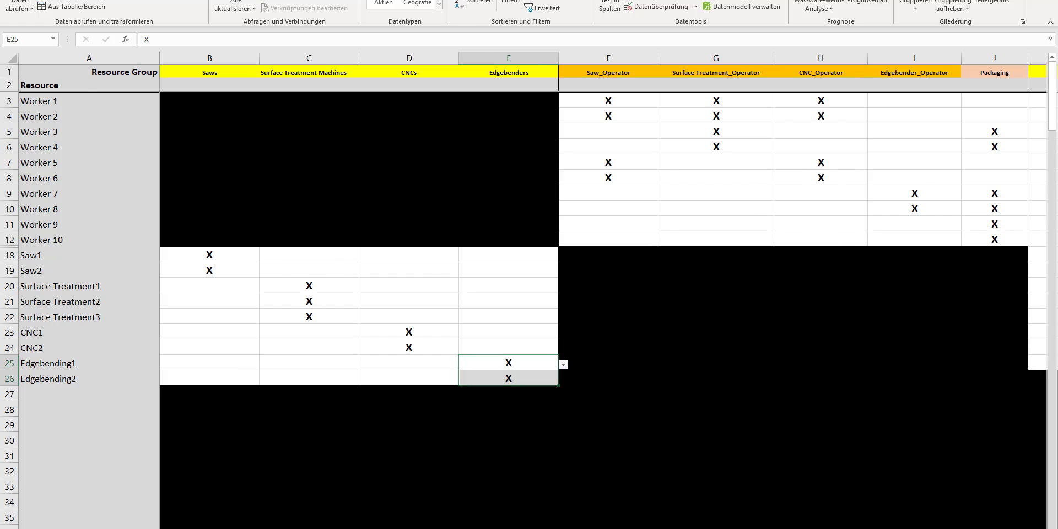
Switch to the Job Routing sheet and mark Job Routing 1's five tasks
key(ctrl+Page_Up)
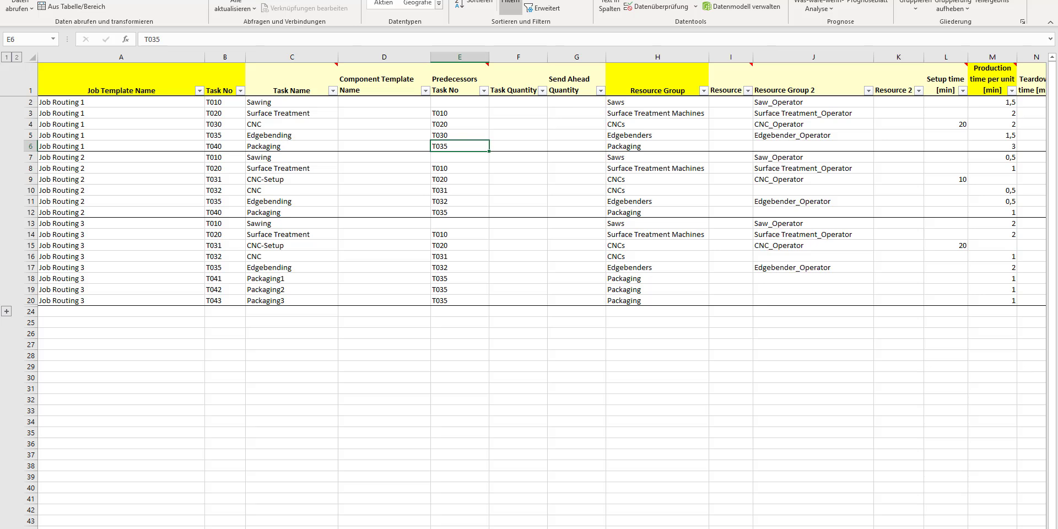
click(119, 88)
drag(120, 102, 124, 145)
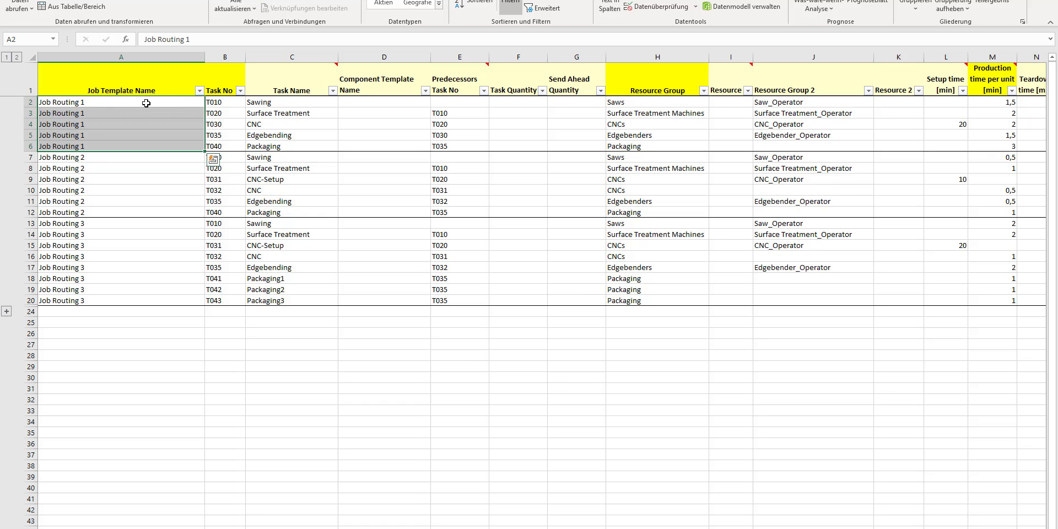
Walk through T010 and the task names Sawing, Surface Treatment, CNC, Edgebending and Packaging
click(28, 102)
click(218, 104)
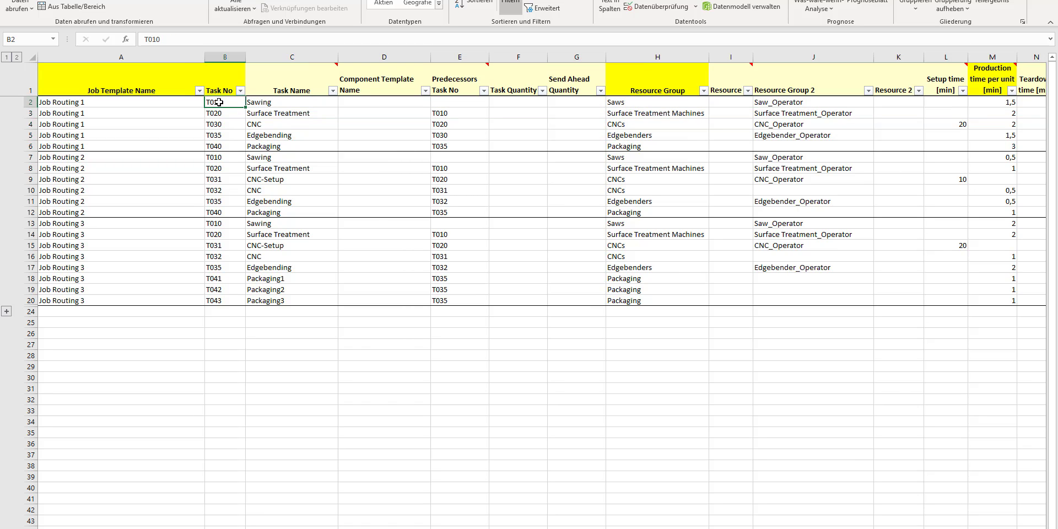
click(267, 106)
drag(267, 106, 273, 135)
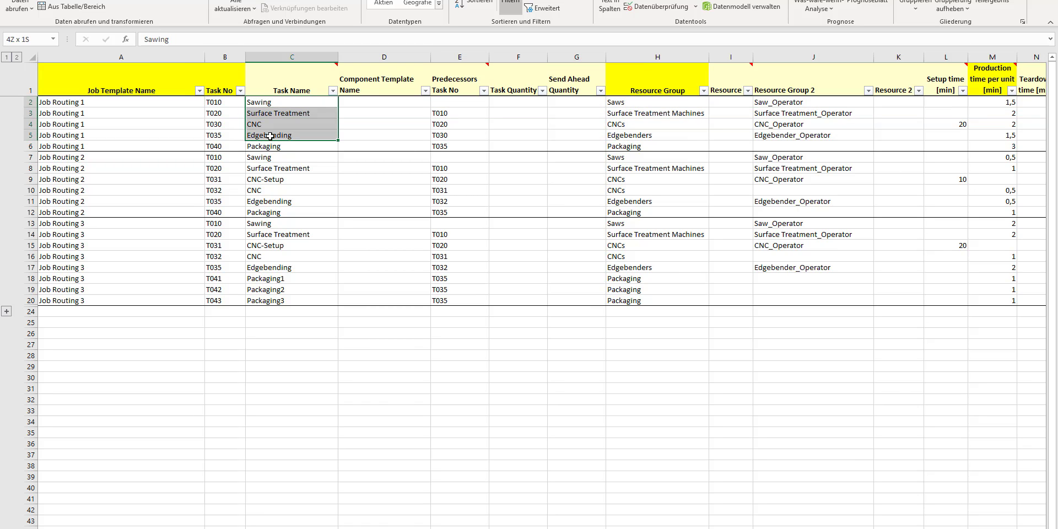
click(274, 106)
click(281, 110)
click(282, 126)
click(283, 136)
click(284, 147)
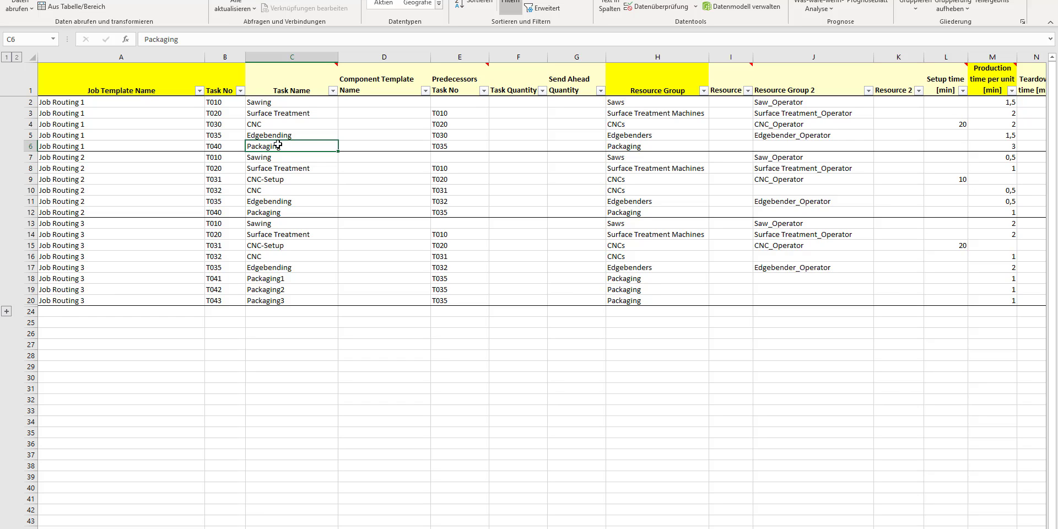
Show Job Routing 1's predecessors, e.g. Surface Treatment follows T010 Sawing
drag(442, 115, 447, 145)
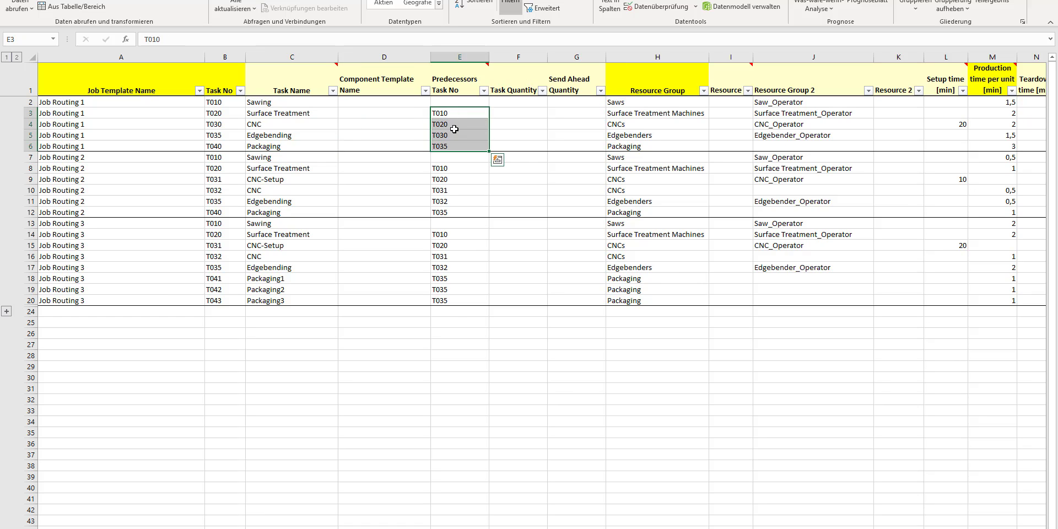
click(289, 120)
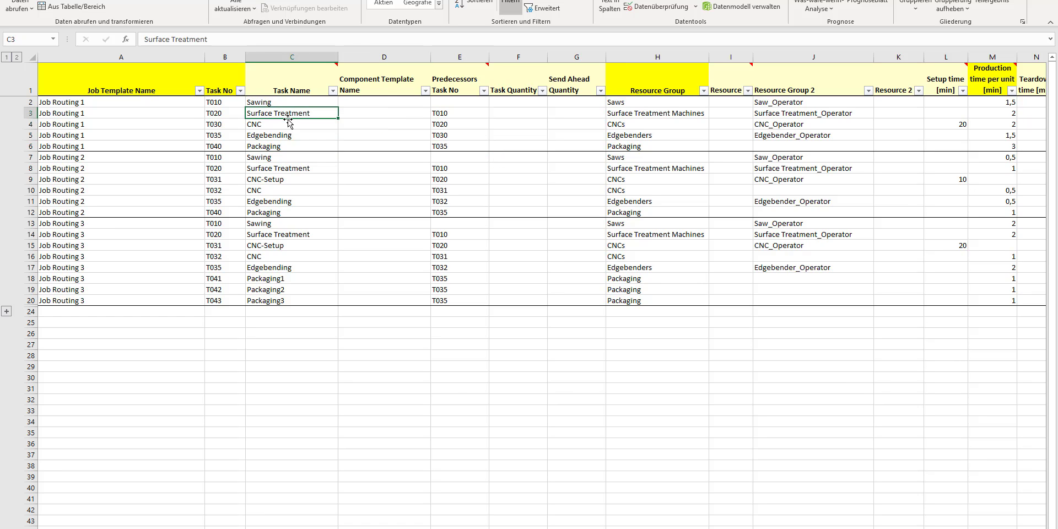
click(462, 111)
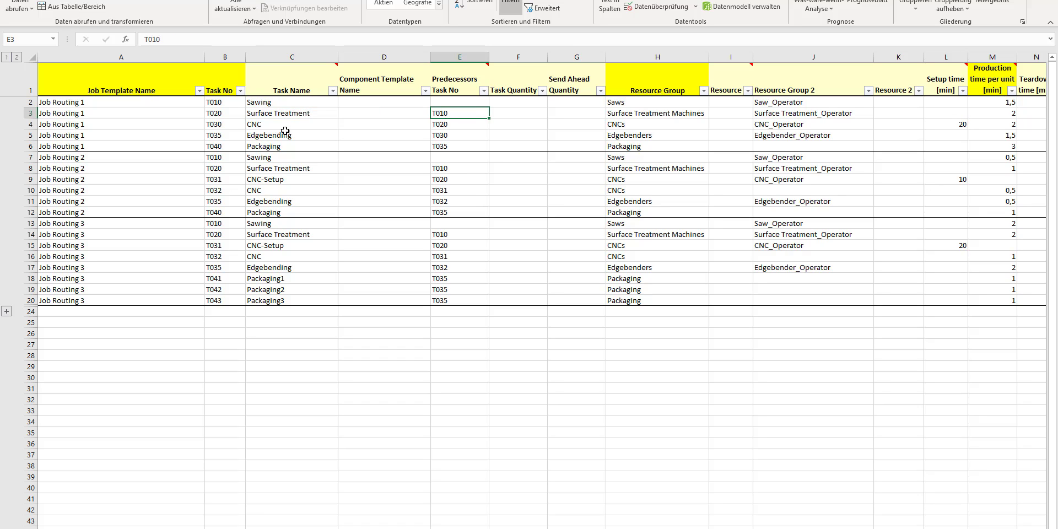
click(228, 105)
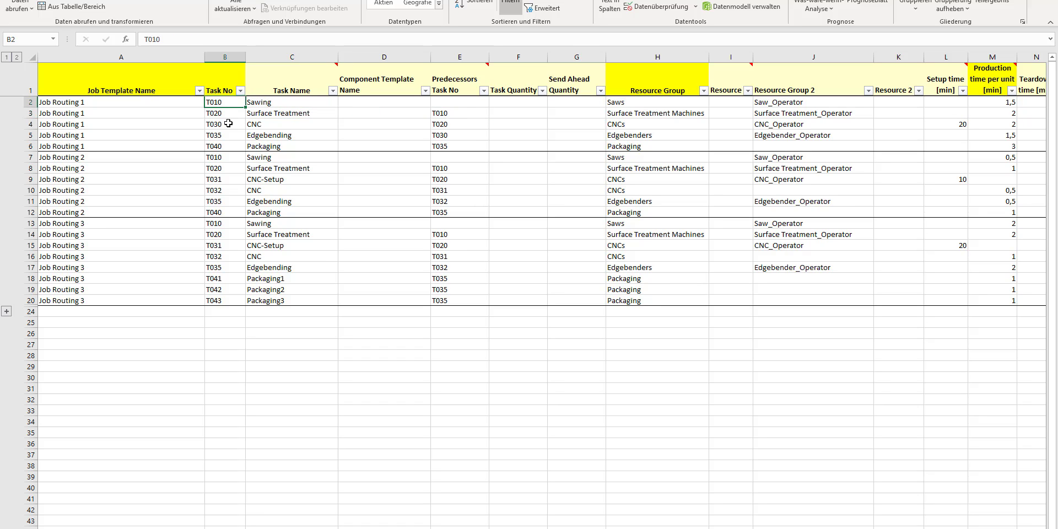
Point out each task's resource groups: Saws, Surface Treatment Machines, CNCs, Edgebenders, Packaging, plus operators
click(620, 102)
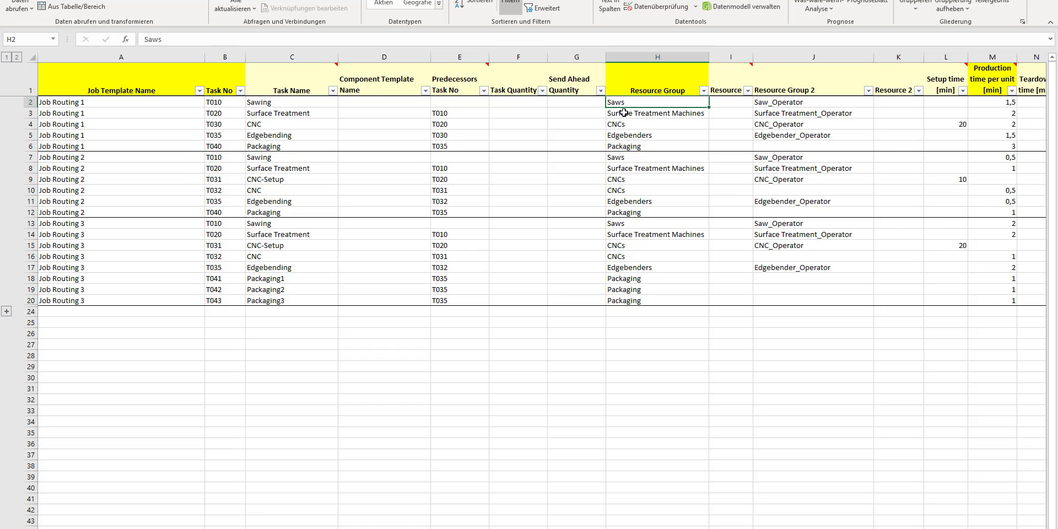
ctrl+click(798, 104)
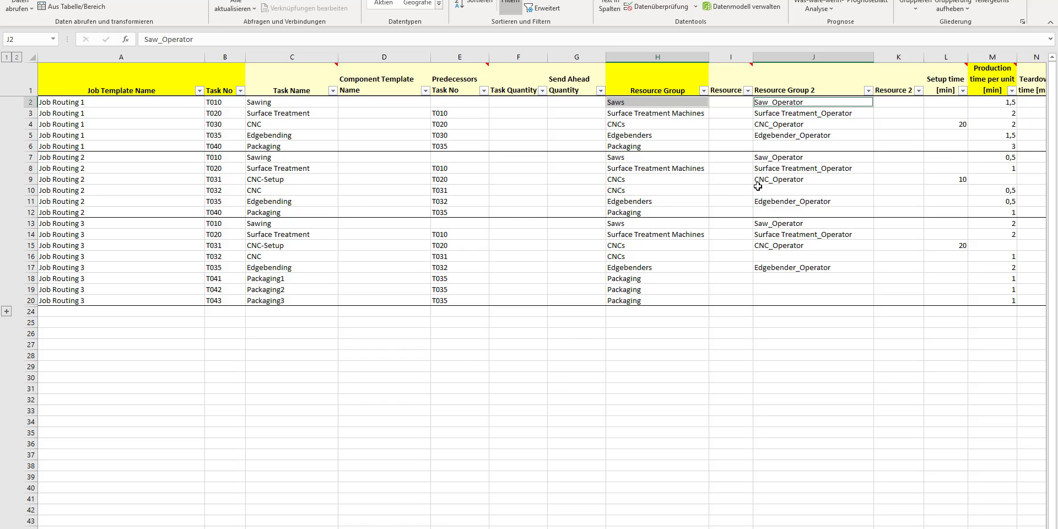
click(670, 115)
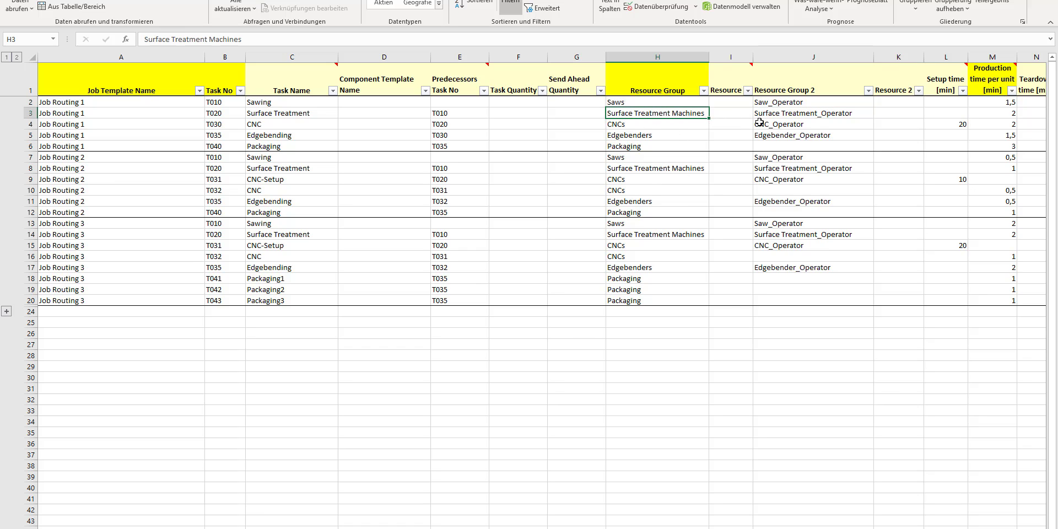
ctrl+click(816, 115)
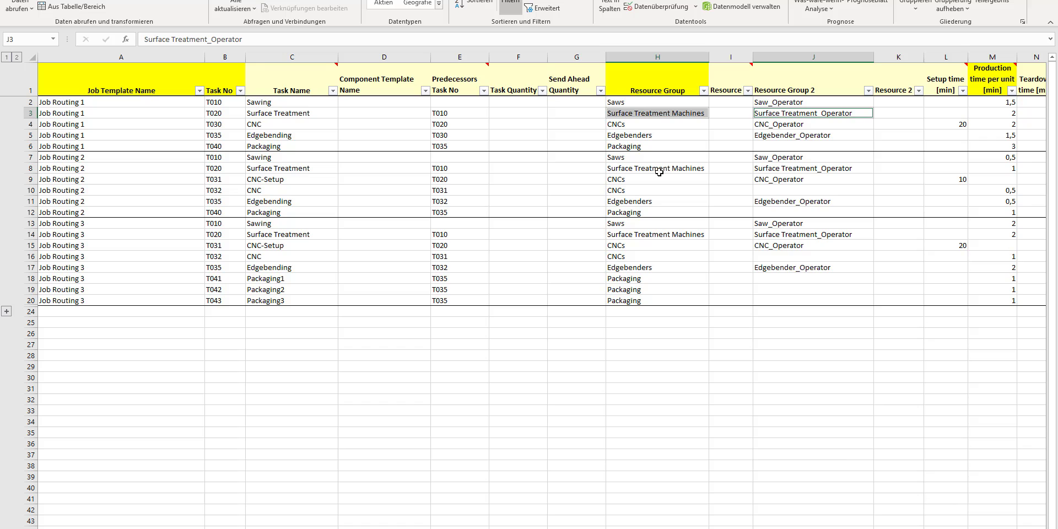
click(649, 126)
ctrl+click(781, 126)
click(670, 138)
ctrl+click(772, 136)
click(667, 147)
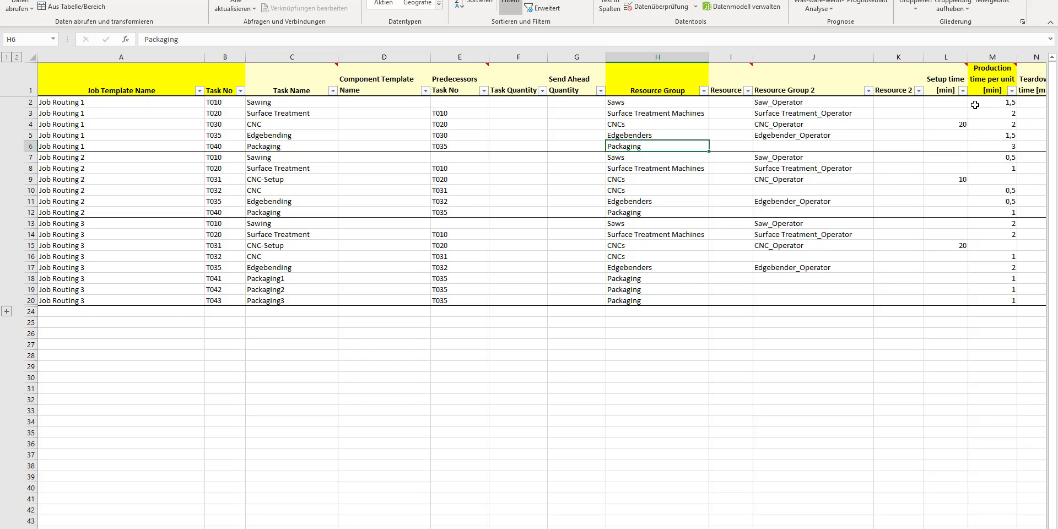
click(975, 89)
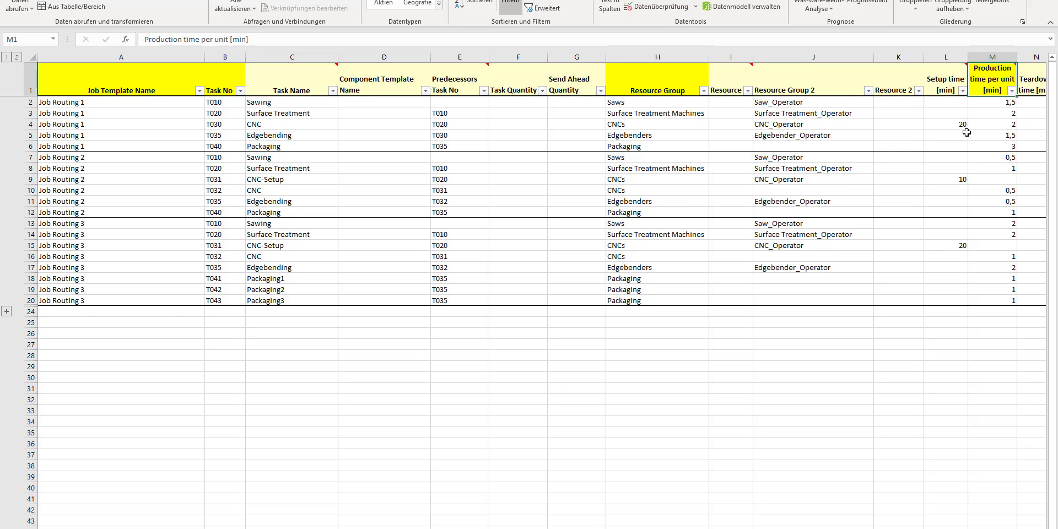
click(985, 106)
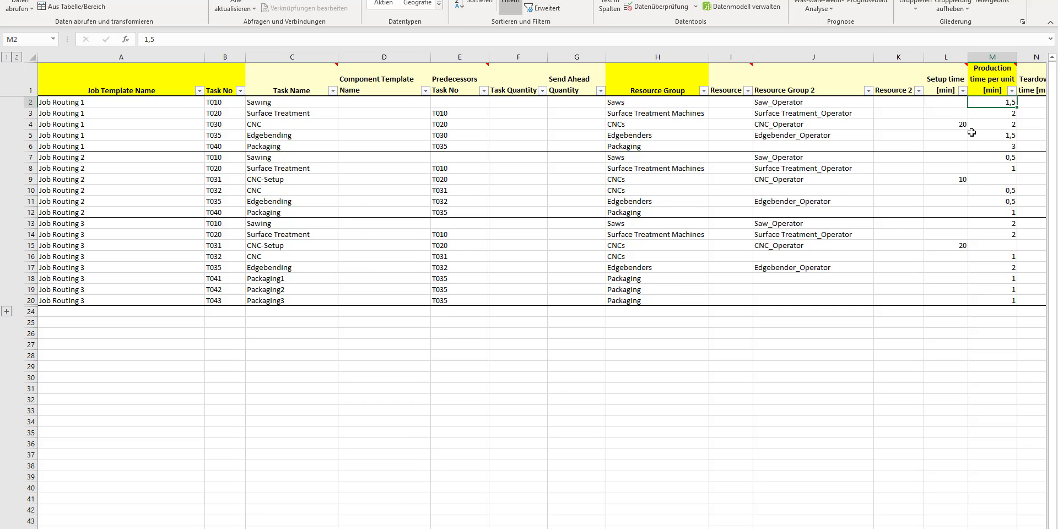
key(Down)
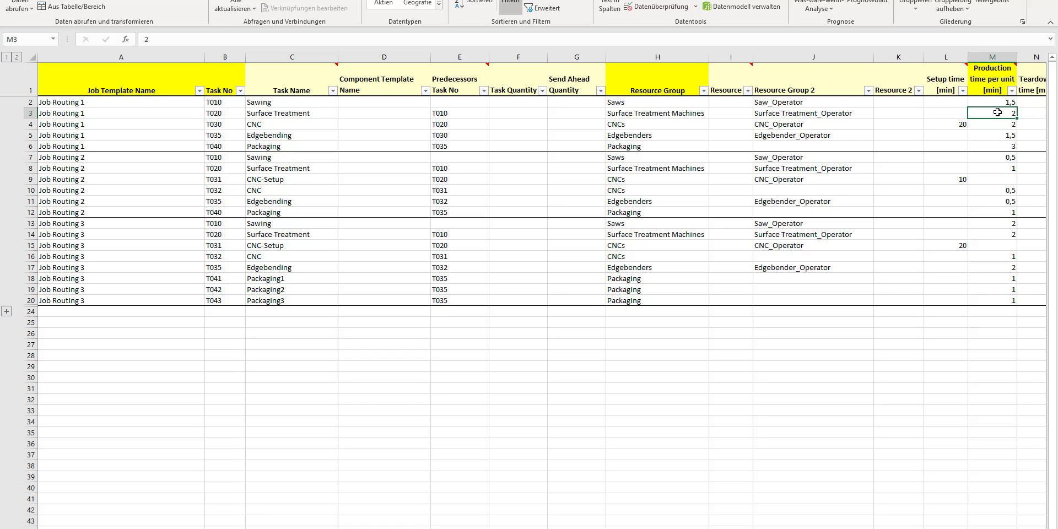
click(626, 114)
ctrl+click(768, 114)
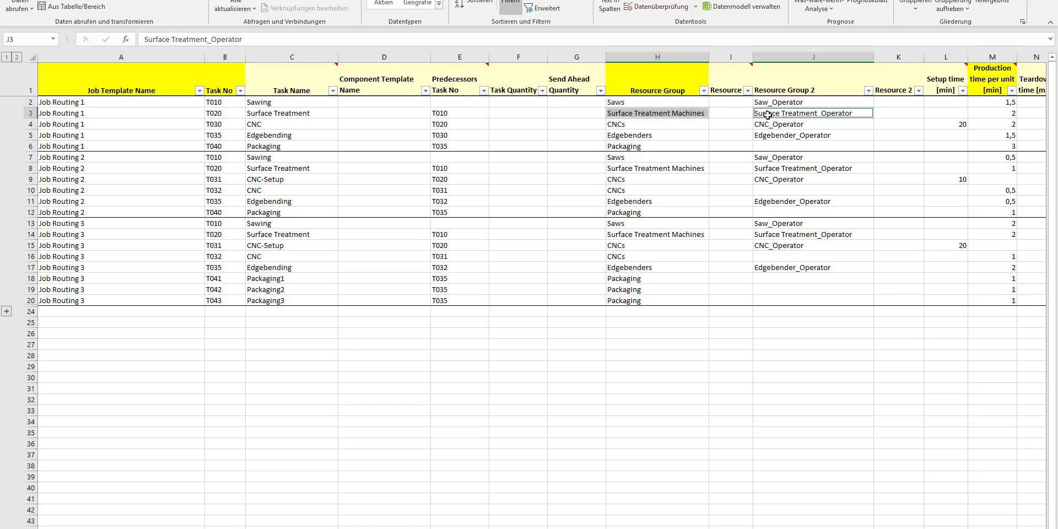
click(957, 125)
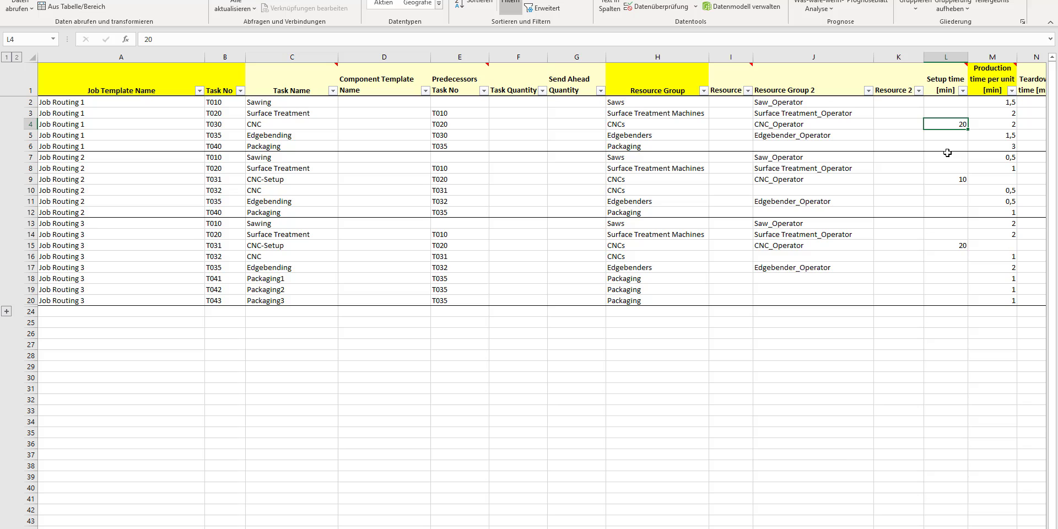
mouse_move(116, 102)
mouse_down()
mouse_move(979, 135)
mouse_move(985, 146)
mouse_up()
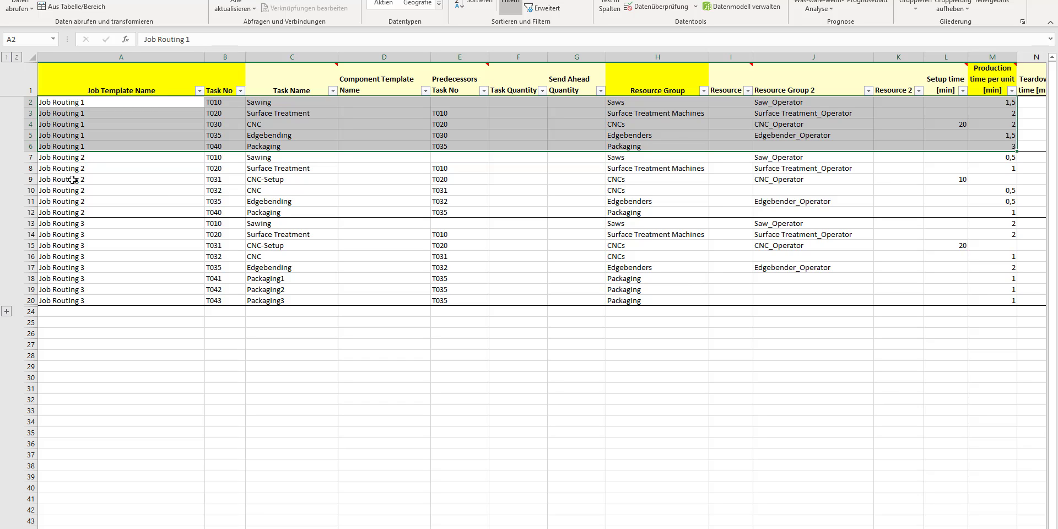
drag(72, 181, 810, 188)
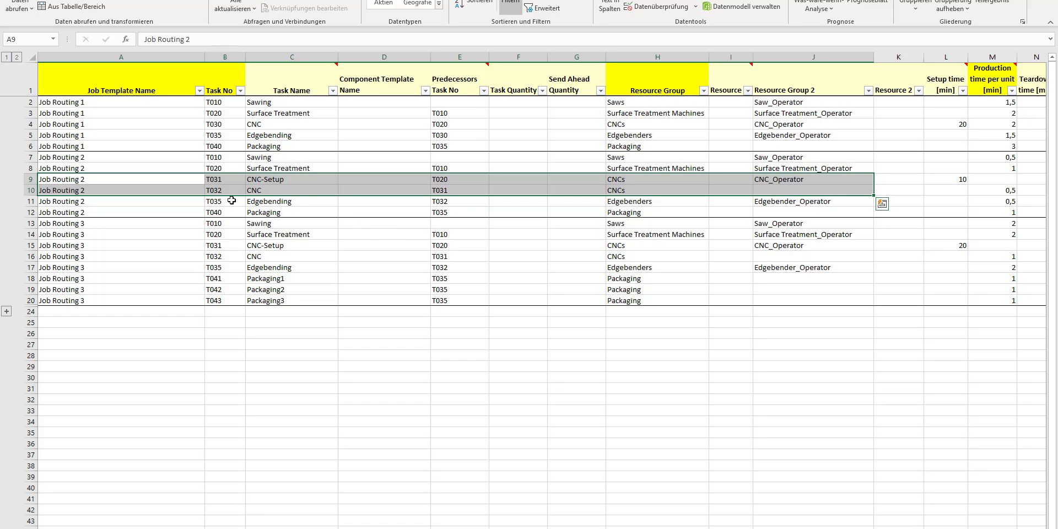
click(274, 190)
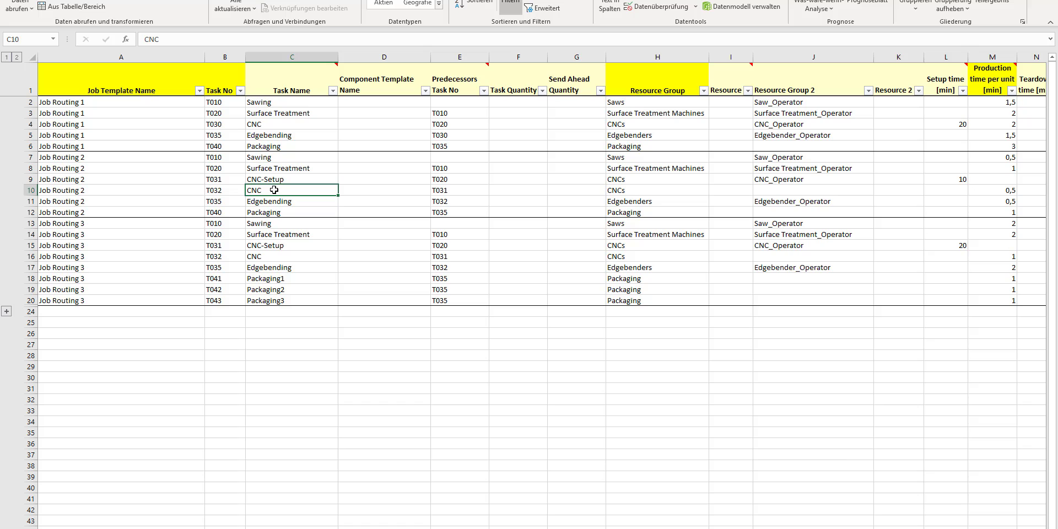
click(282, 179)
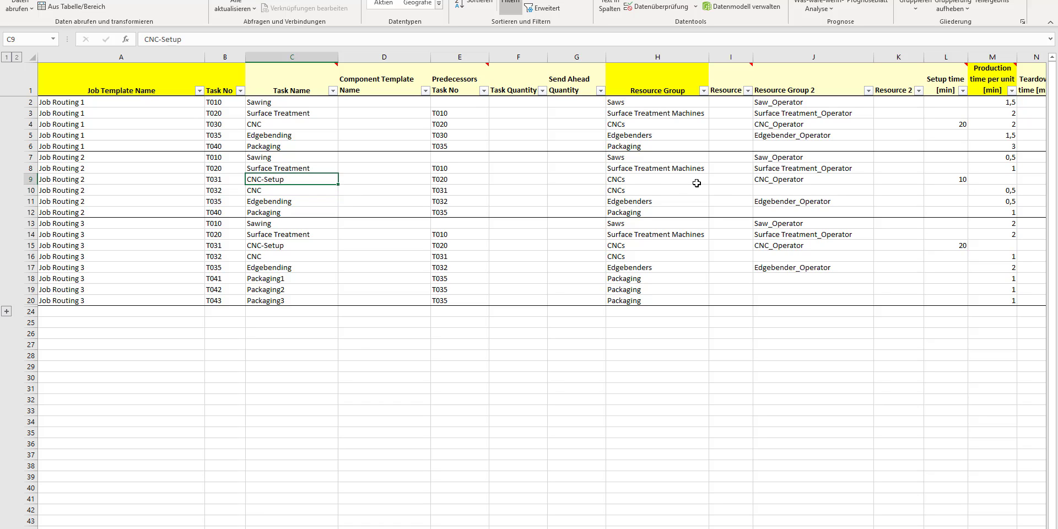
click(648, 179)
drag(648, 179, 760, 182)
click(631, 189)
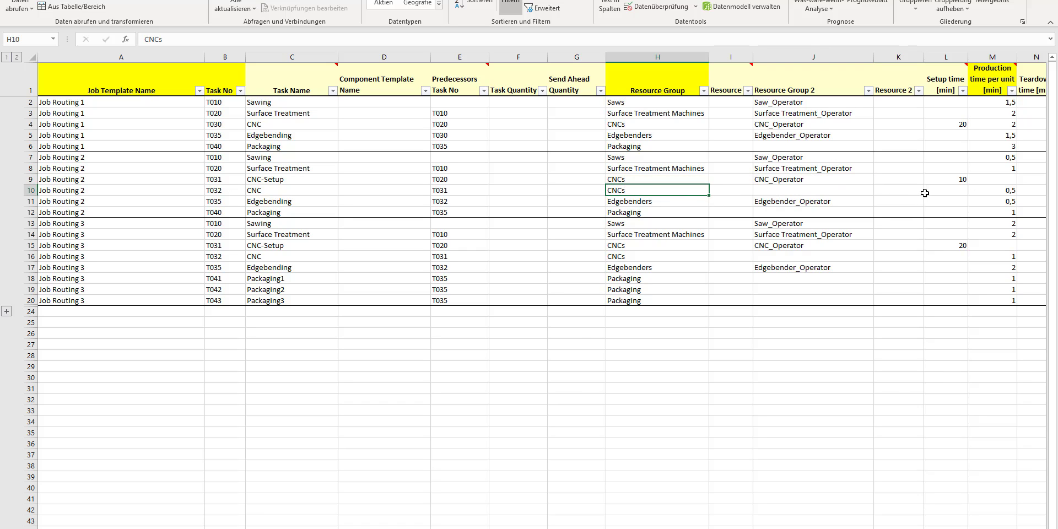
drag(948, 179, 979, 190)
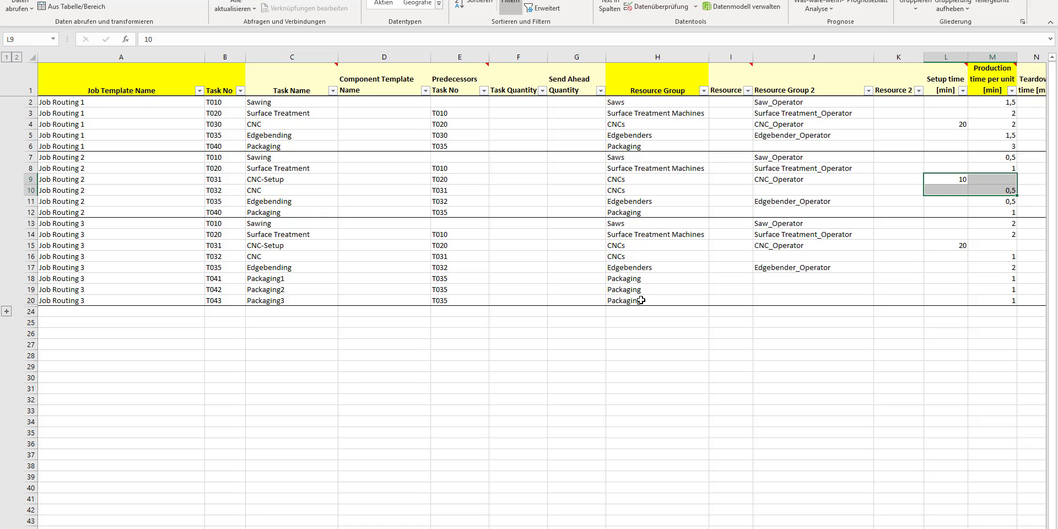
drag(101, 124, 120, 428)
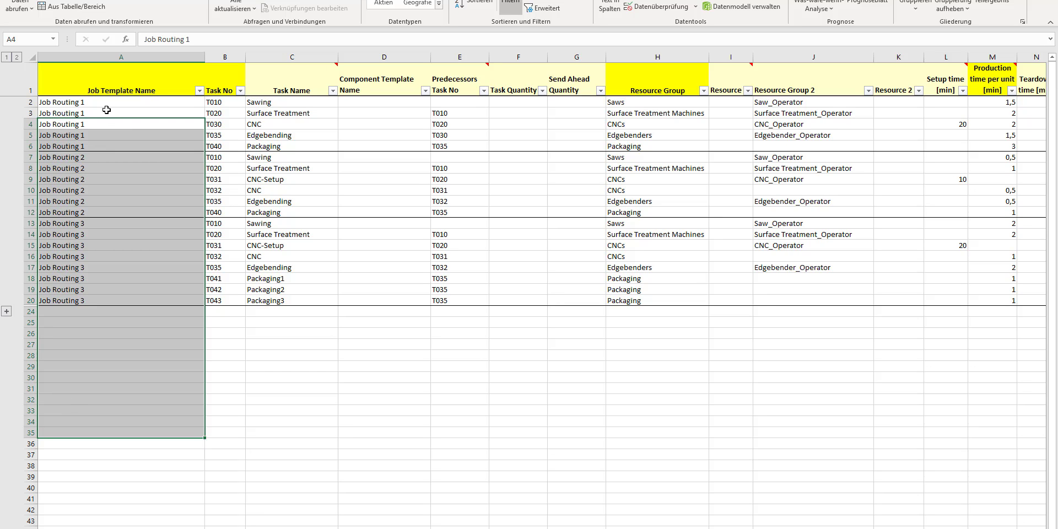
Mark Job Routing 1's names, then mark Component 1's tasks on the component template sheet
drag(106, 104, 105, 142)
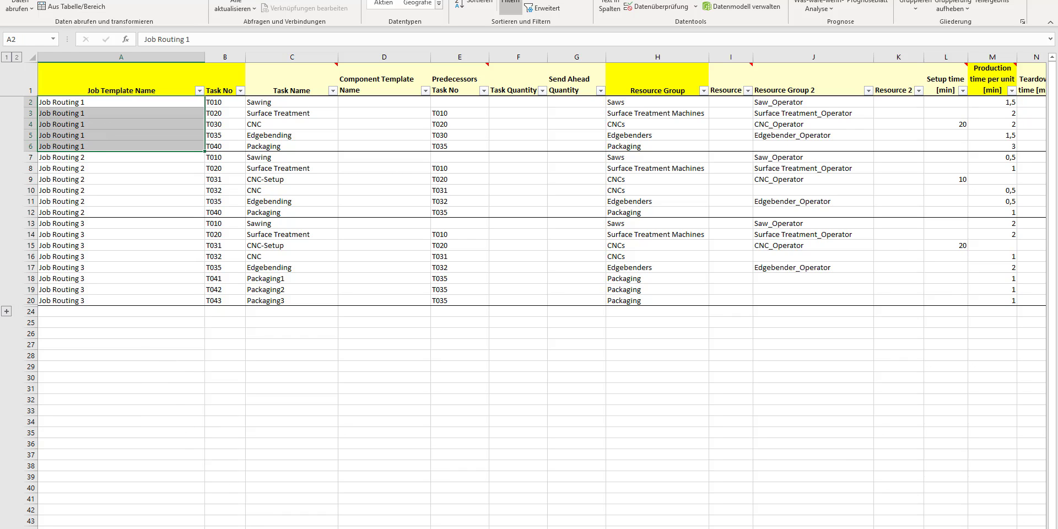
key(ctrl+Page_Up)
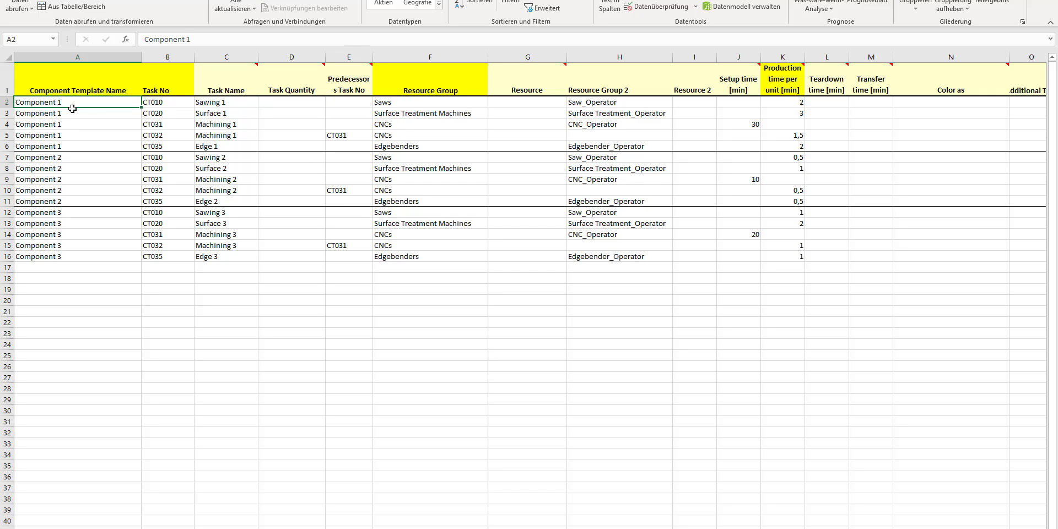
drag(85, 106, 767, 144)
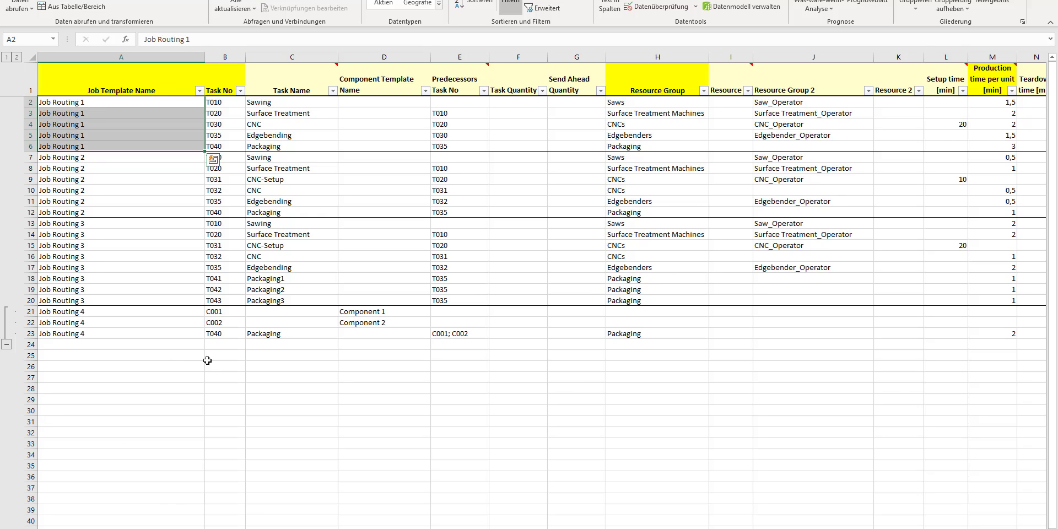
Inspect Job Routing 4's Component 1, Component 2 and final Packaging entries
click(346, 312)
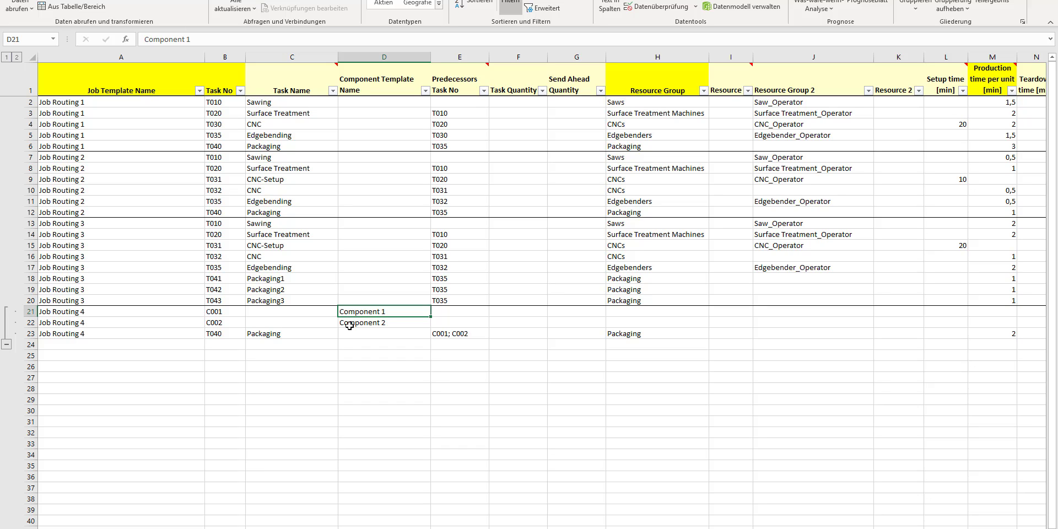
click(350, 325)
click(286, 335)
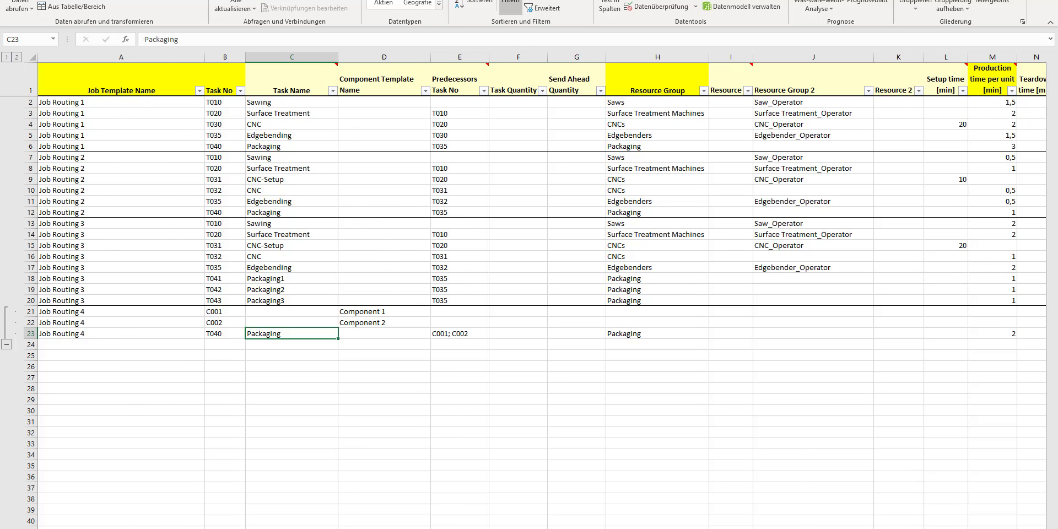
Switch to the Jobs sheet, mark the job names list and inspect job PO 008
key(ctrl+Page_Up)
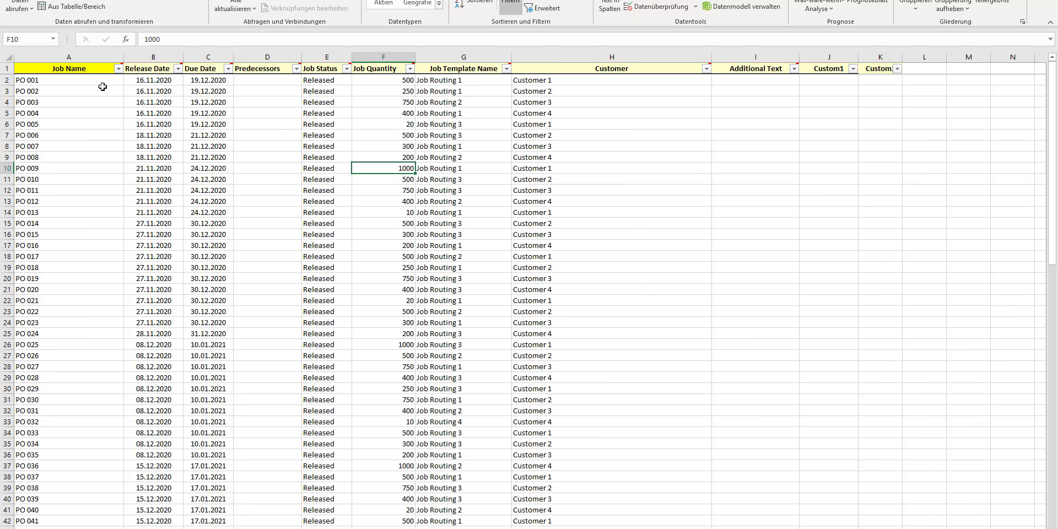
drag(101, 82, 95, 489)
scroll(108, 223, up, 17)
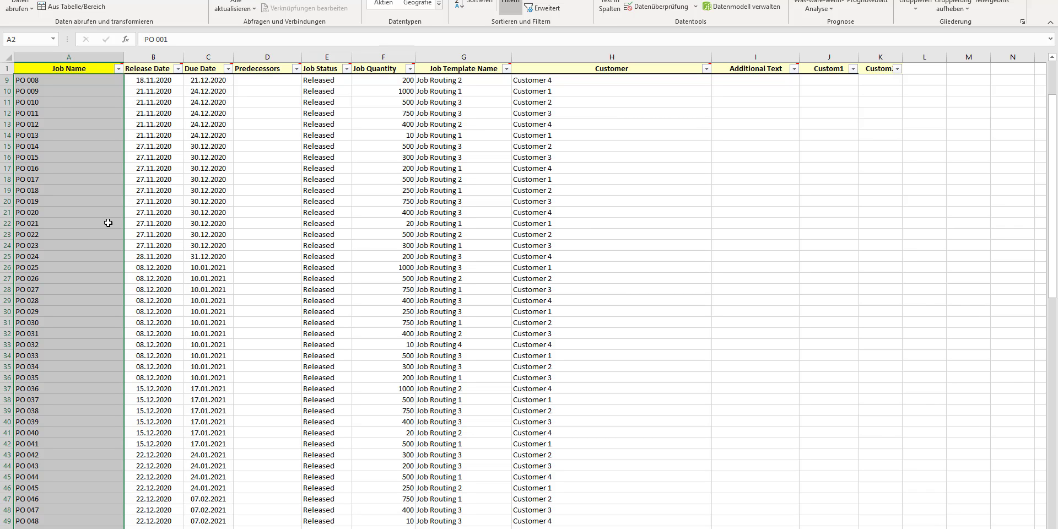
click(80, 83)
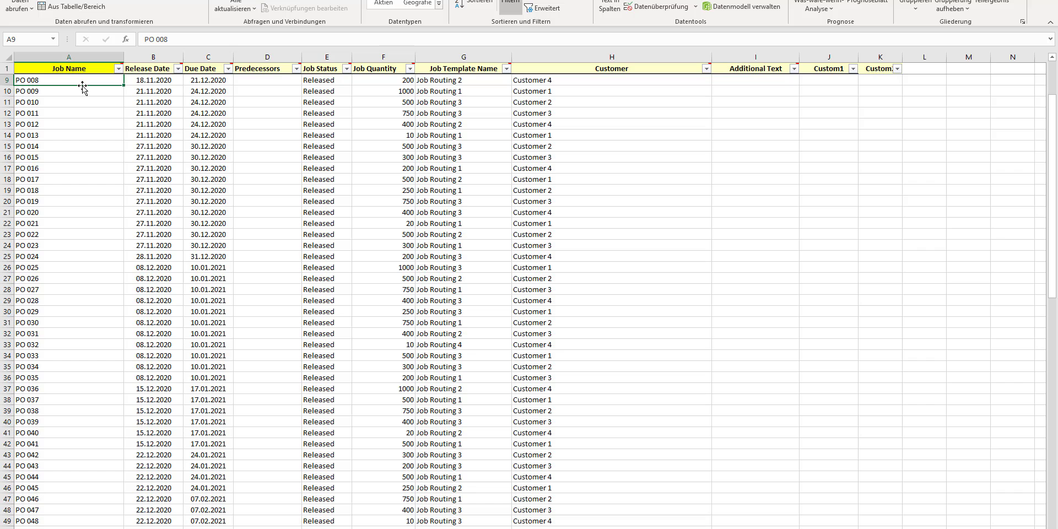
Inspect PO 008's release date, due date, quantity of 200 and job routing
click(128, 82)
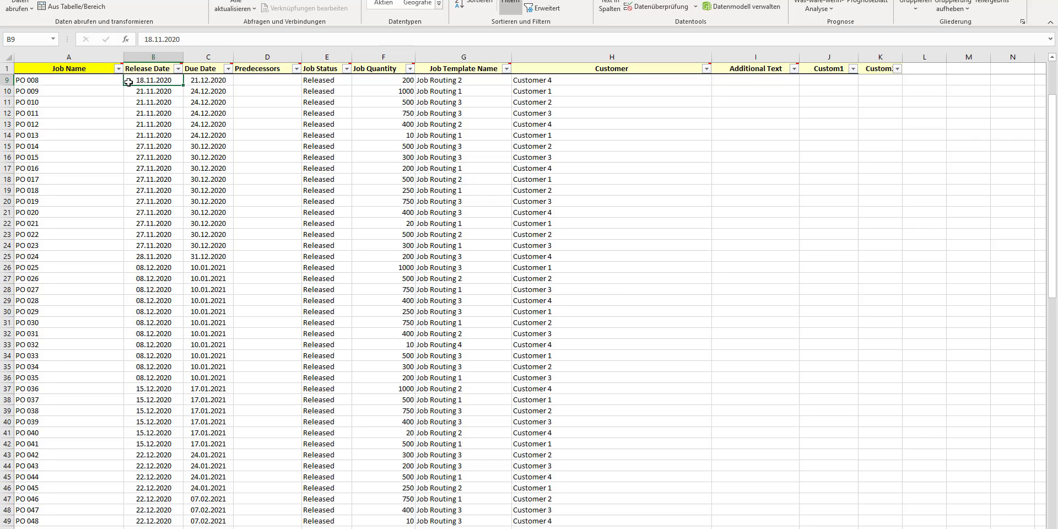
key(Right)
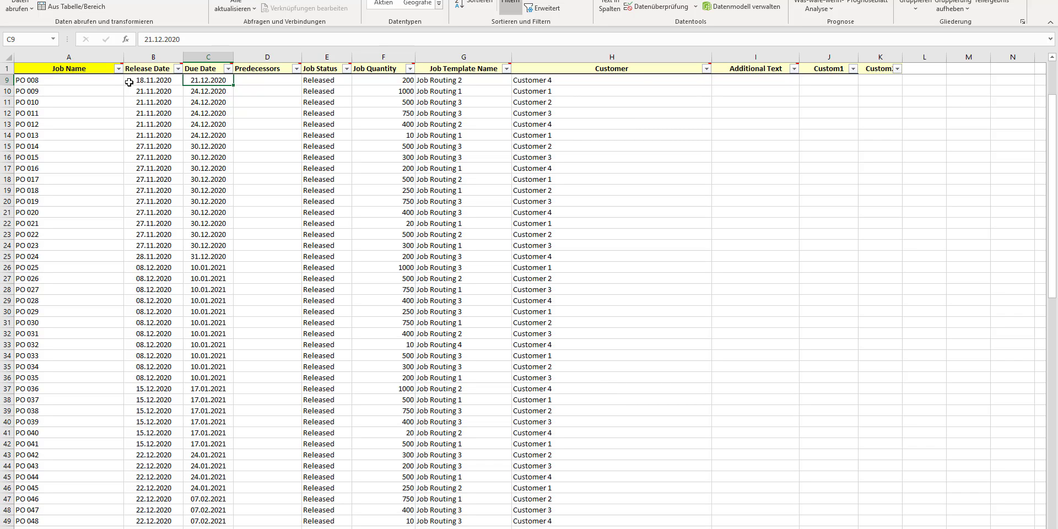
click(392, 81)
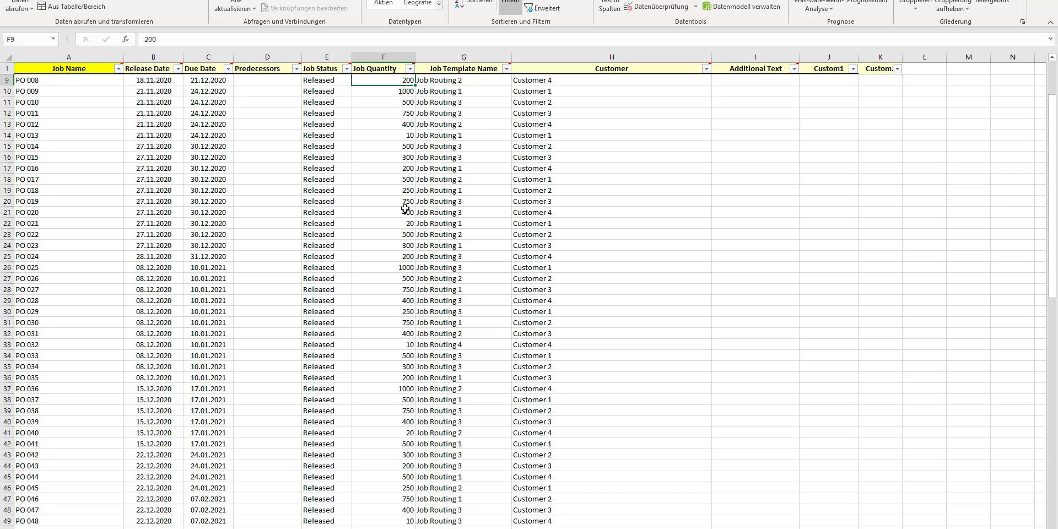
click(449, 81)
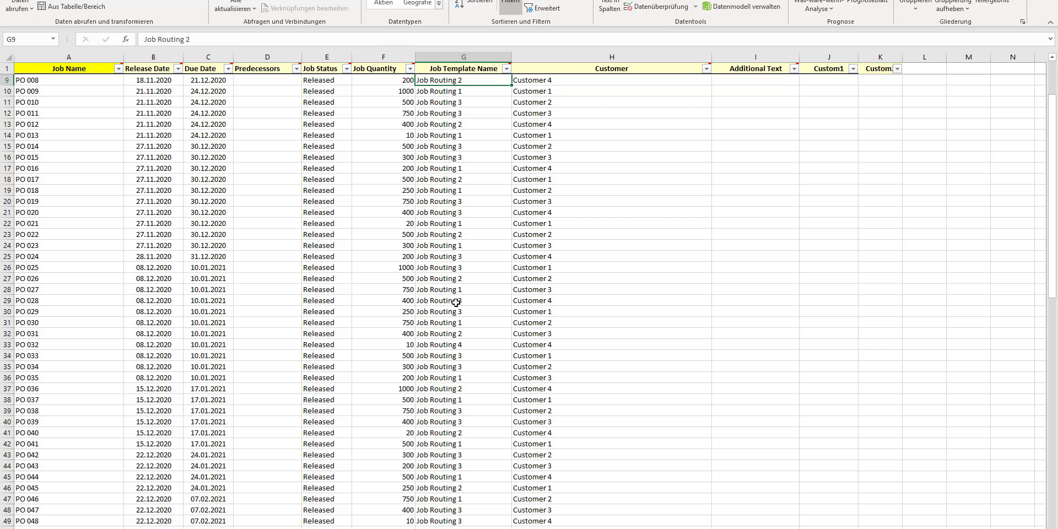
scroll(464, 389, down, 3)
scroll(465, 388, up, 5)
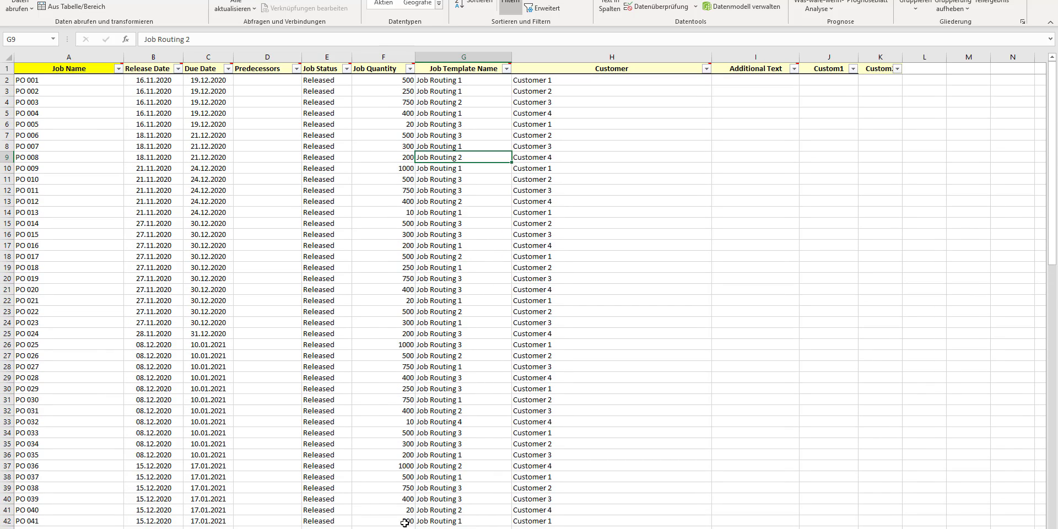
View the empty Tasks sheet, then clear job PO 100's routing on the Jobs sheet
key(ctrl+Page_Down)
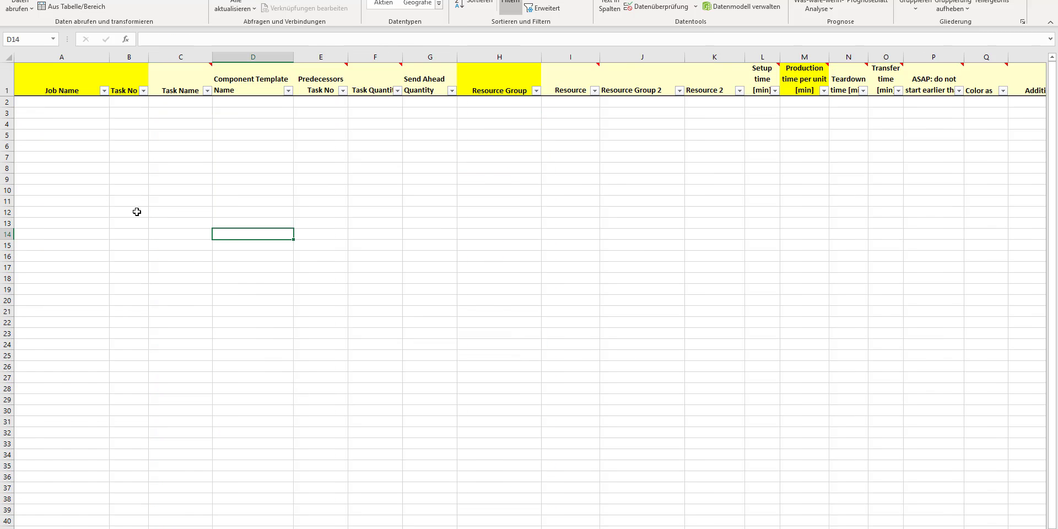
drag(94, 105, 1025, 395)
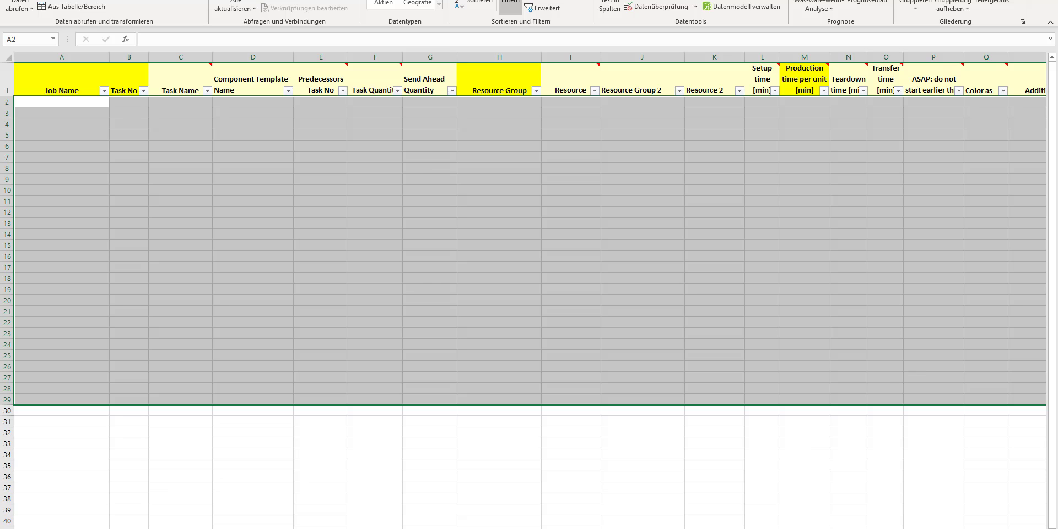
key(ctrl+Page_Up)
scroll(413, 496, down, 8)
scroll(413, 496, down, 13)
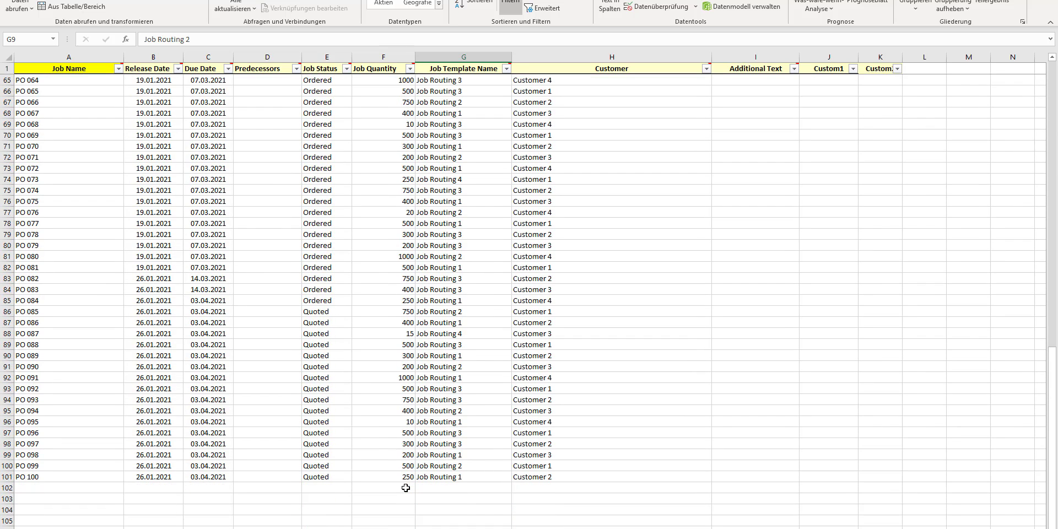
click(430, 477)
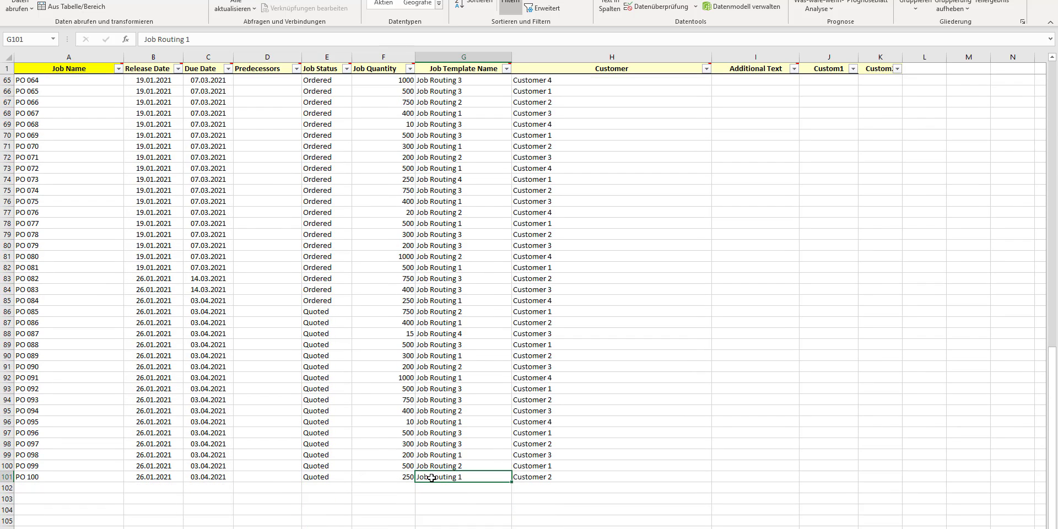
key(BackSpace)
key(Return)
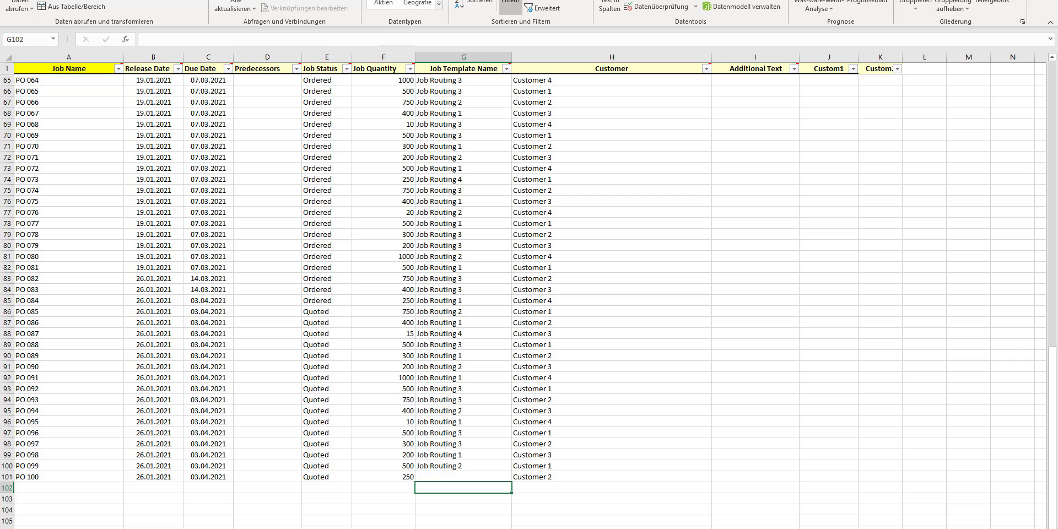
Enter PO 100 as a job name on the Tasks sheet, then clear it again
key(ctrl+Page_Down)
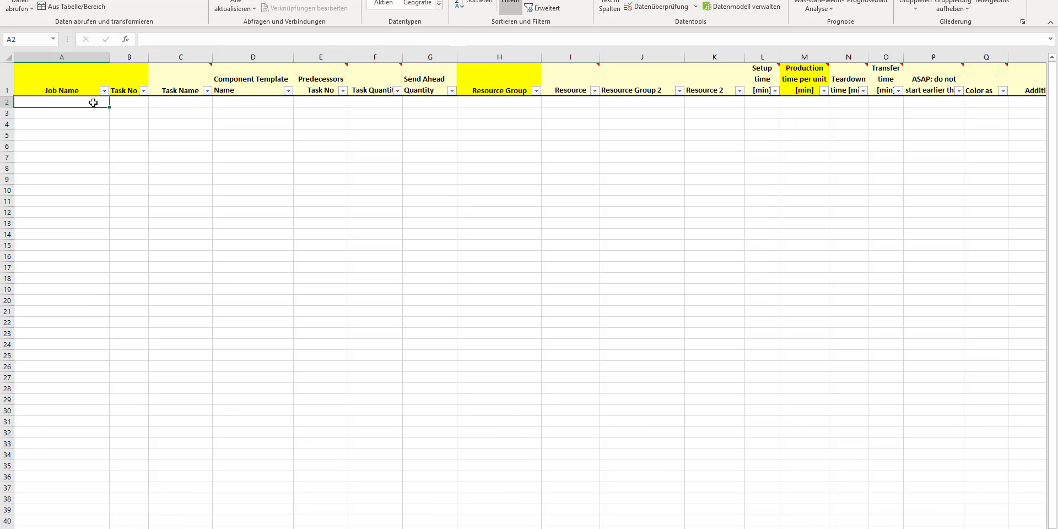
text(PO 100)
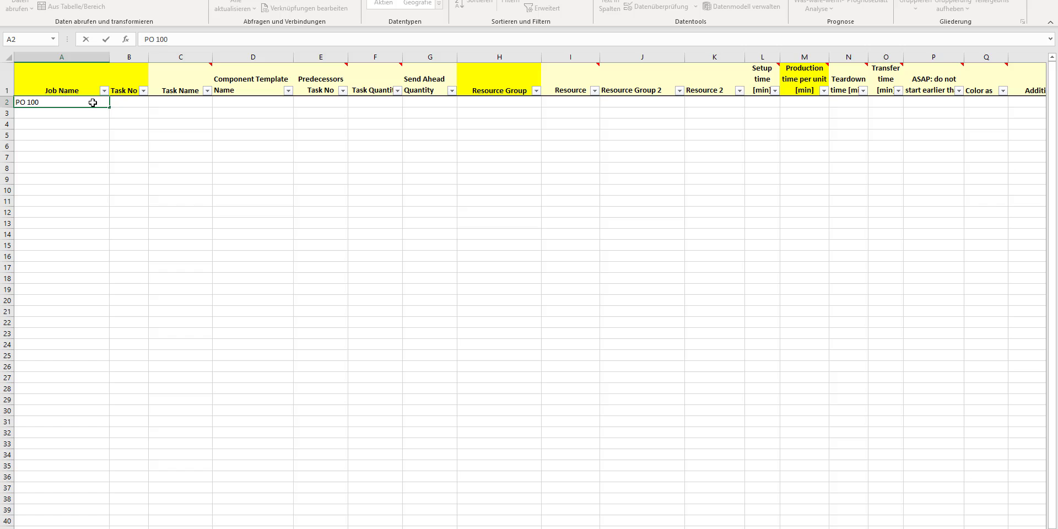
key(Tab)
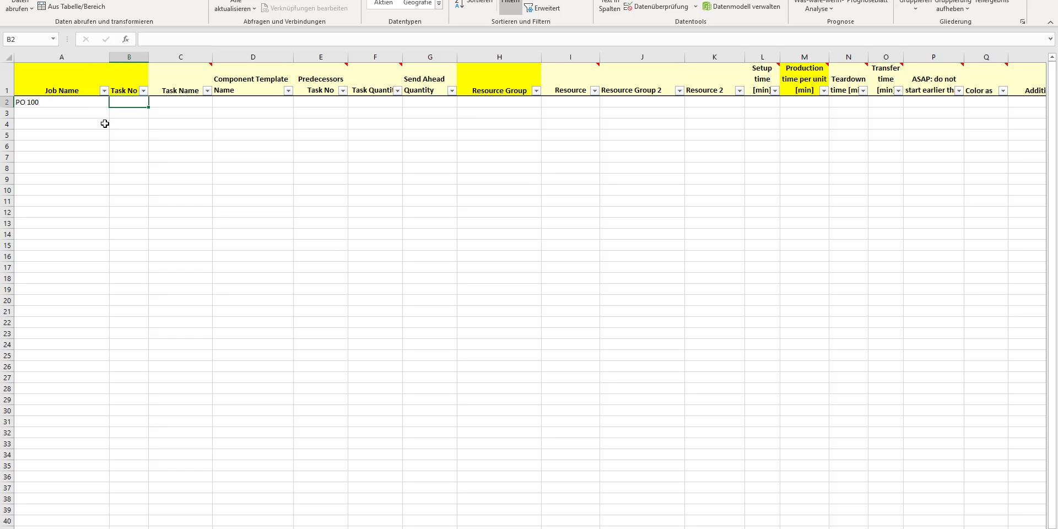
drag(123, 101, 1018, 166)
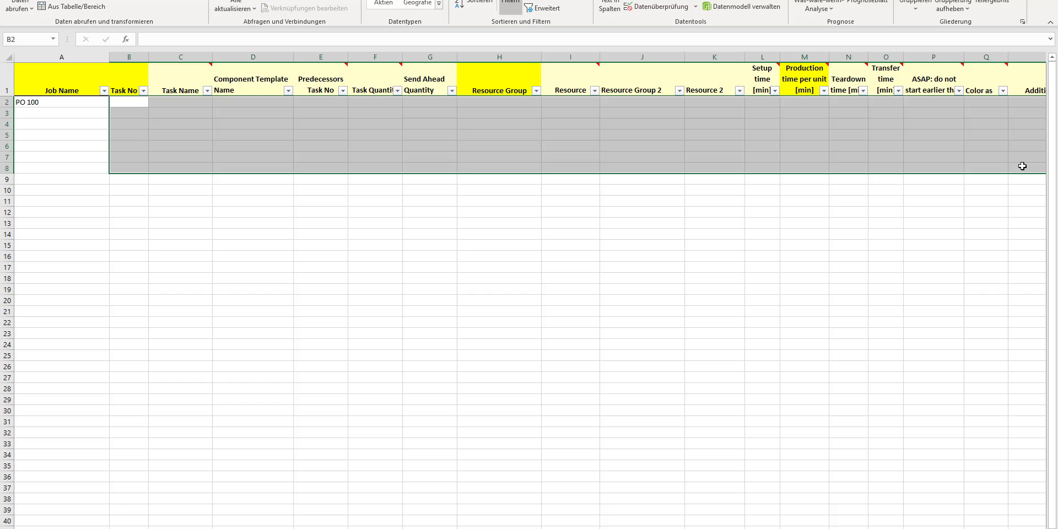
click(66, 104)
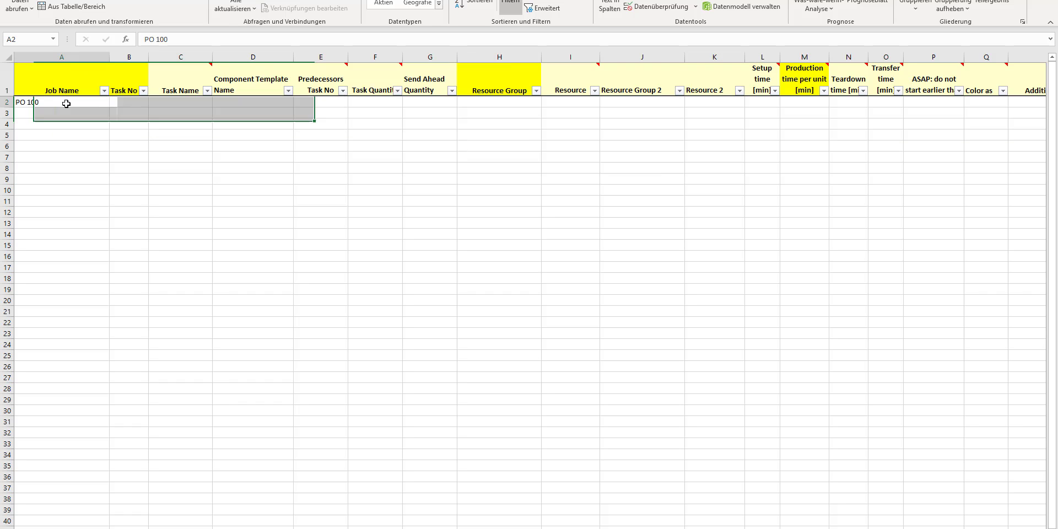
key(BackSpace)
key(Return)
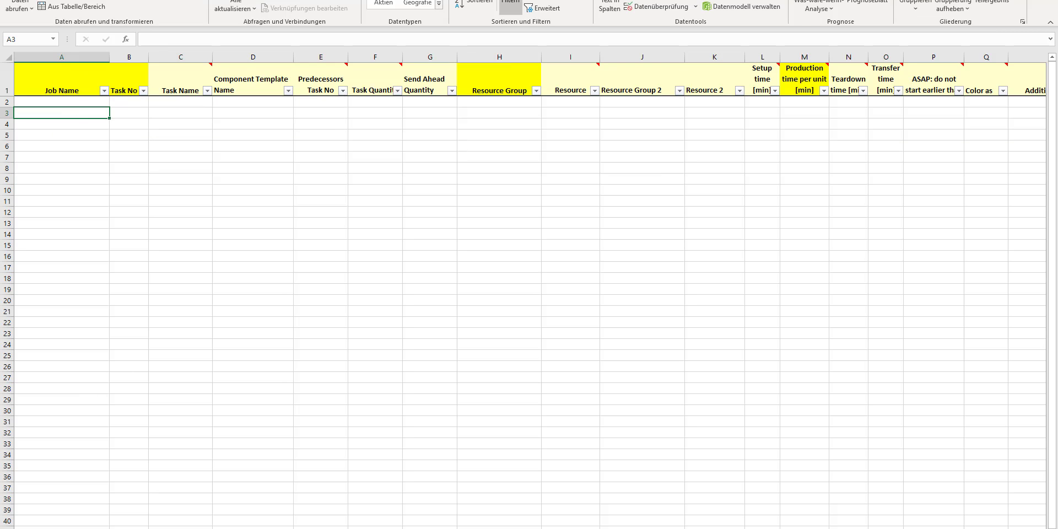
Remove PO 100 from the Tasks sheet and restore Job Routing 1 for job PO 100
key(ctrl+Page_Up)
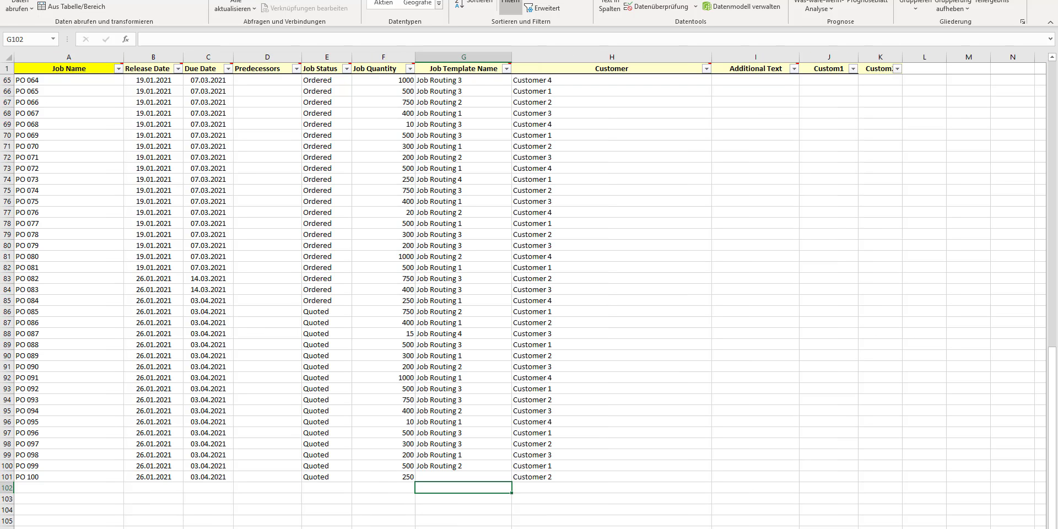
key(ctrl+Page_Down)
key(Delete)
key(ctrl+Page_Up)
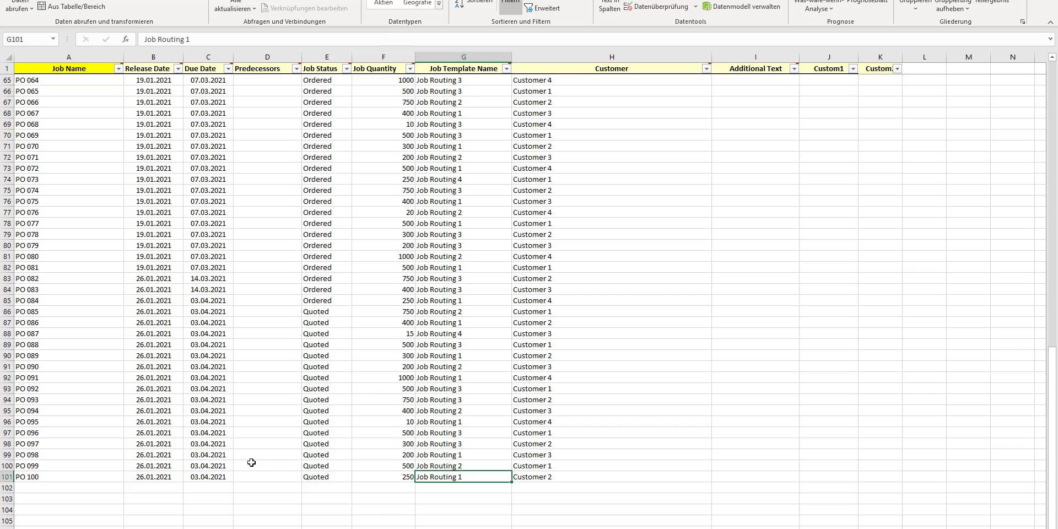
Upload the workbook '2020-11-17 youtube 1 - upload jpi.xlsx' into just plan it
key(alt+Tab)
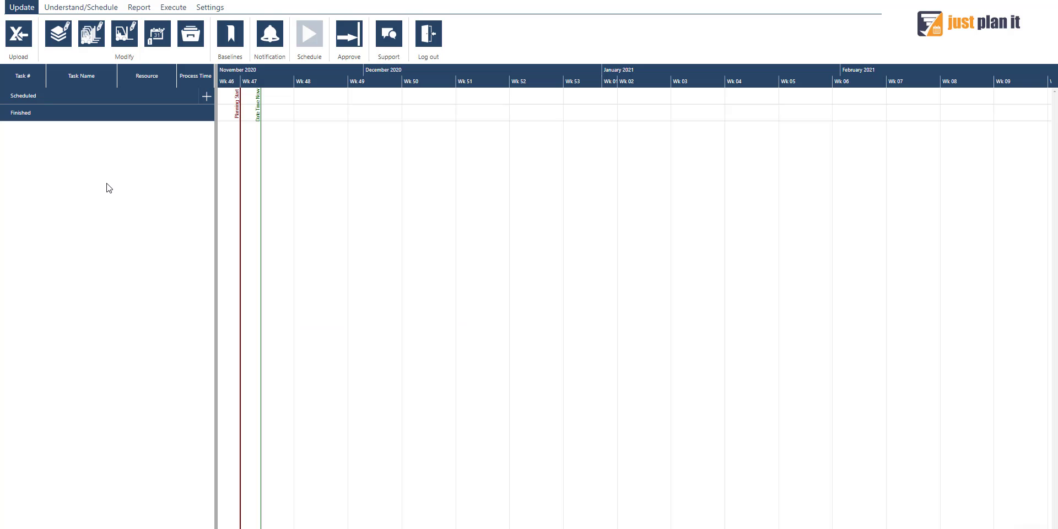
click(19, 40)
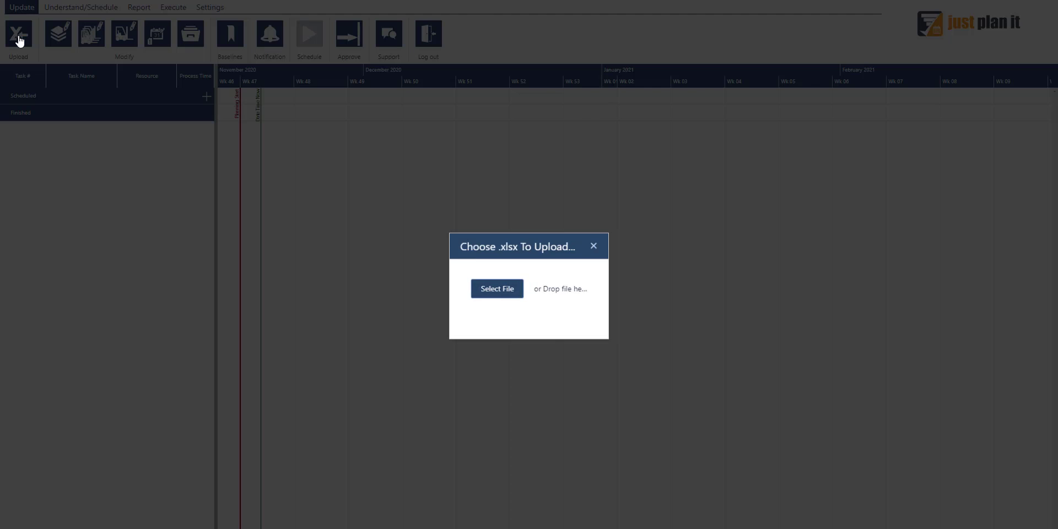
click(476, 296)
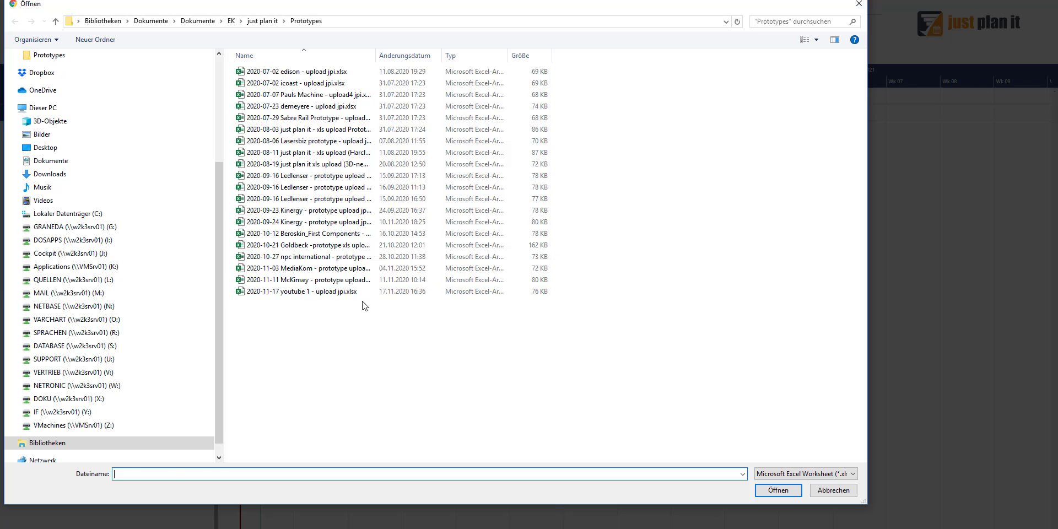
click(338, 291)
click(763, 490)
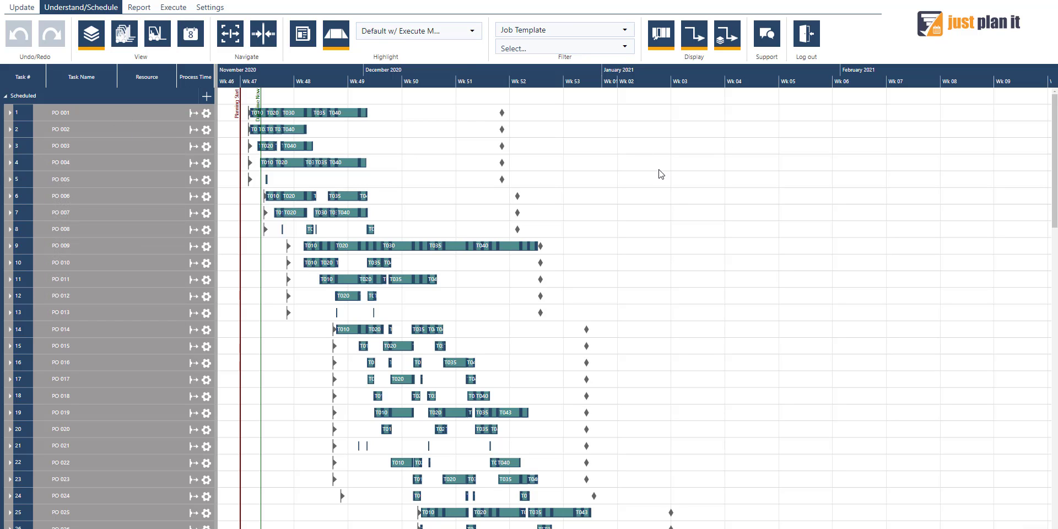
scroll(661, 174, down, 5)
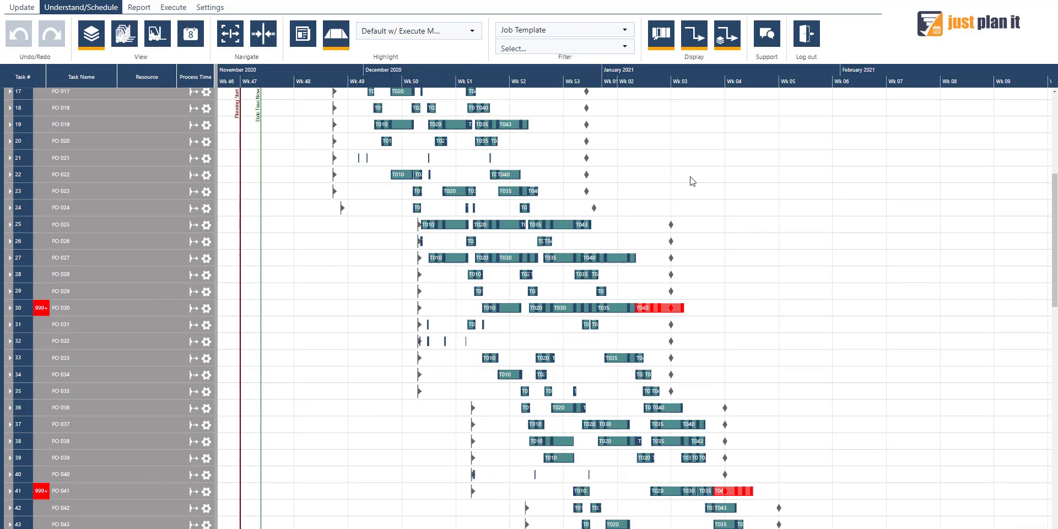
scroll(782, 203, down, 6)
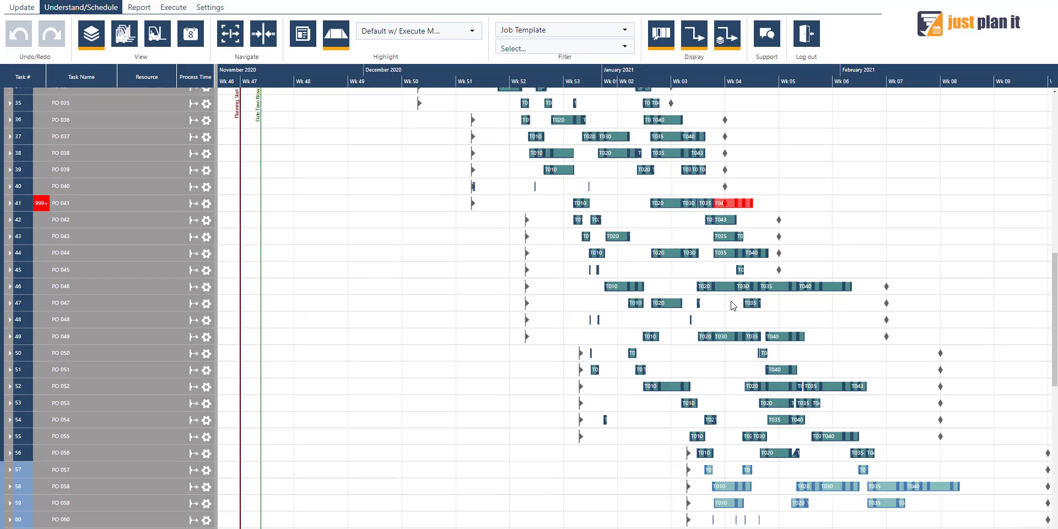
scroll(482, 407, down, 5)
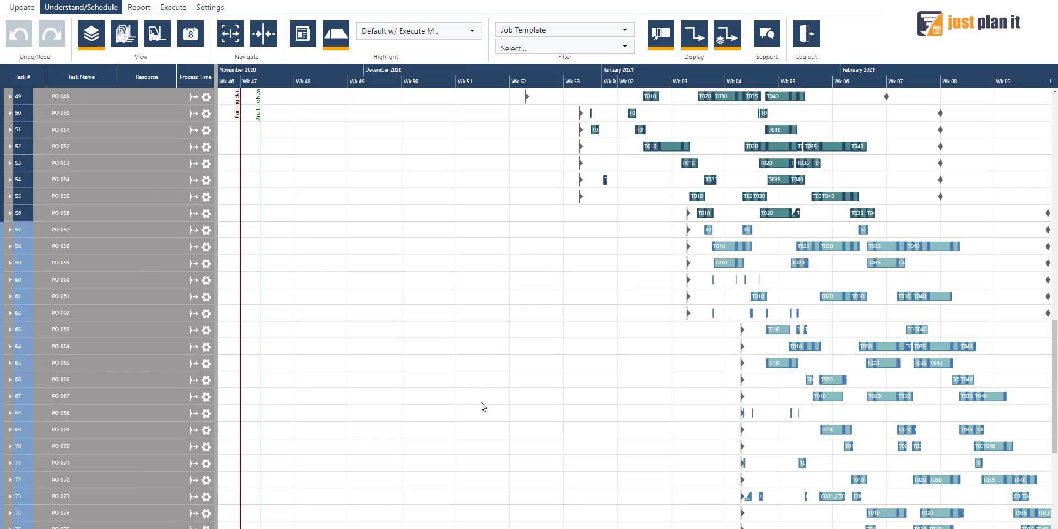
scroll(482, 407, down, 8)
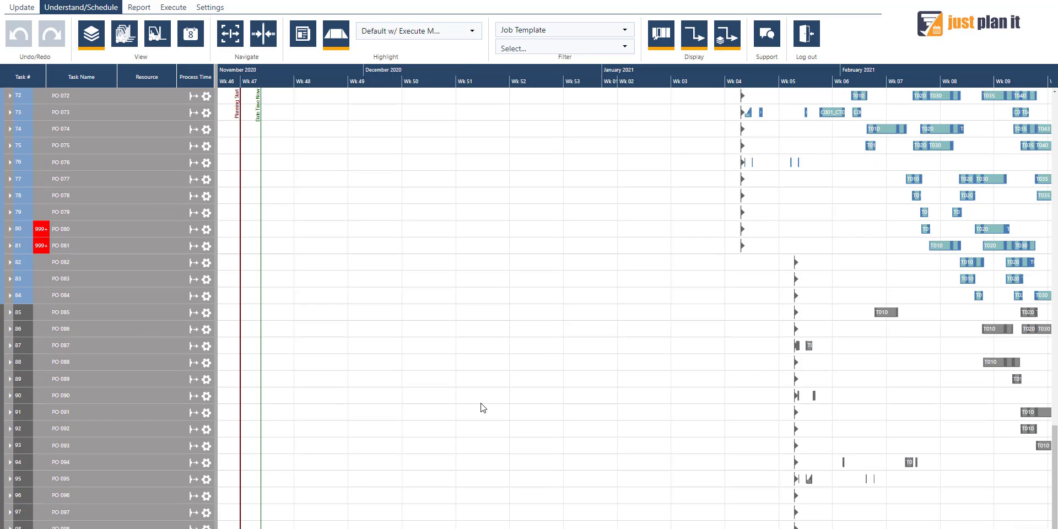
scroll(482, 407, up, 15)
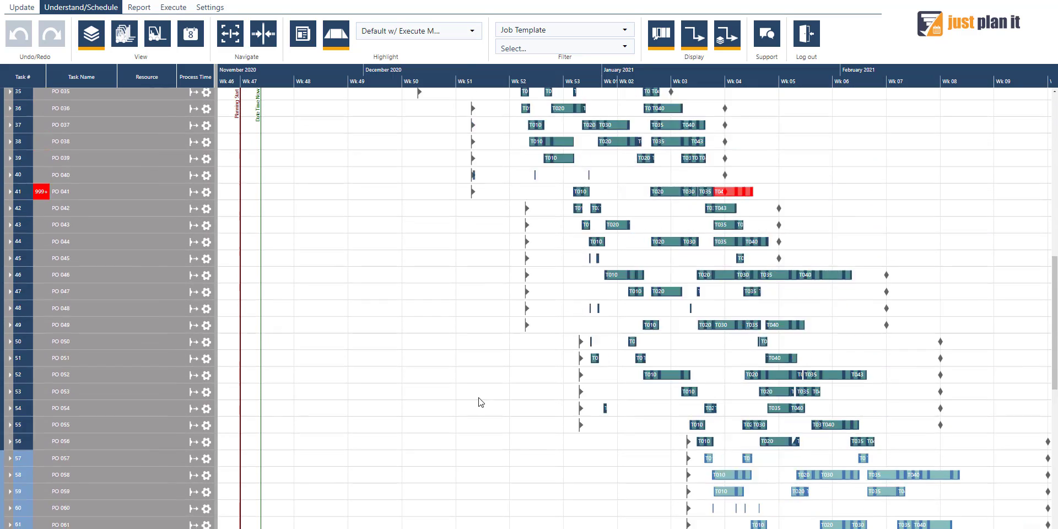
scroll(462, 403, up, 9)
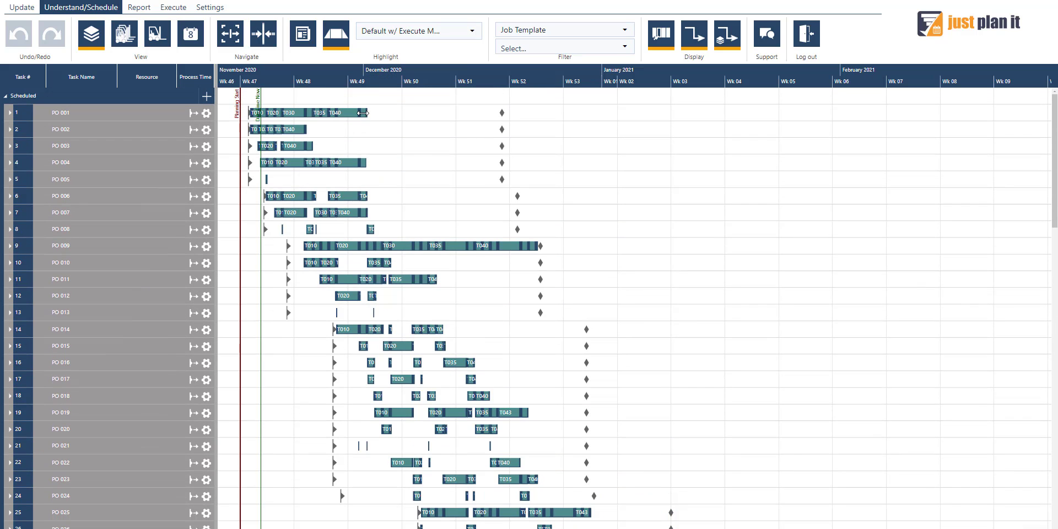
Show the Gantt schedule per resource and highlight all PO 009 operations
mouse_move(362, 113)
click(157, 36)
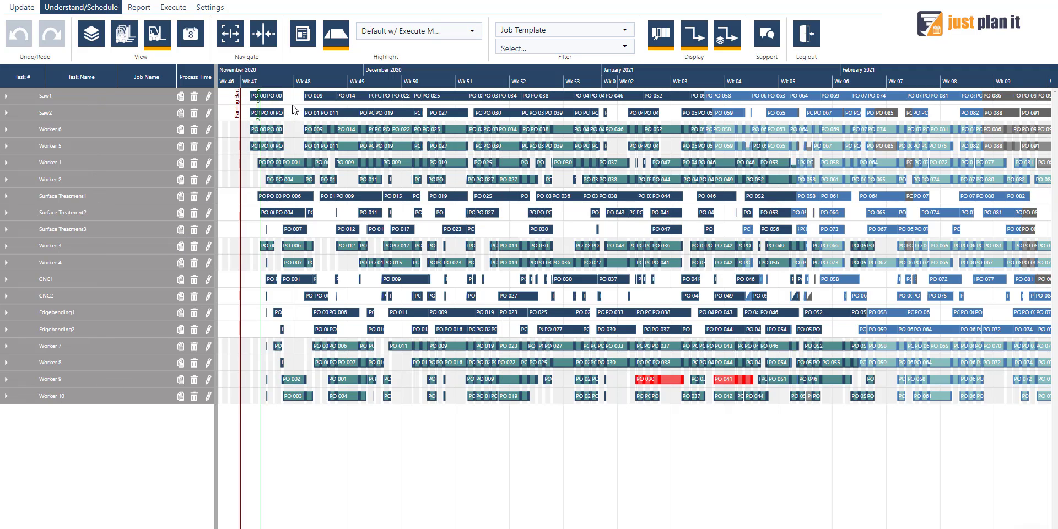
click(441, 346)
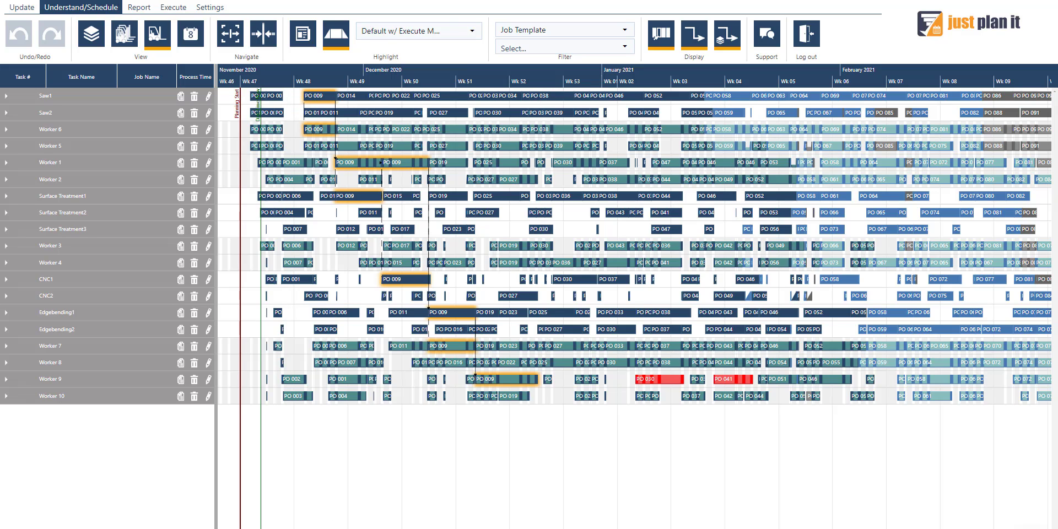